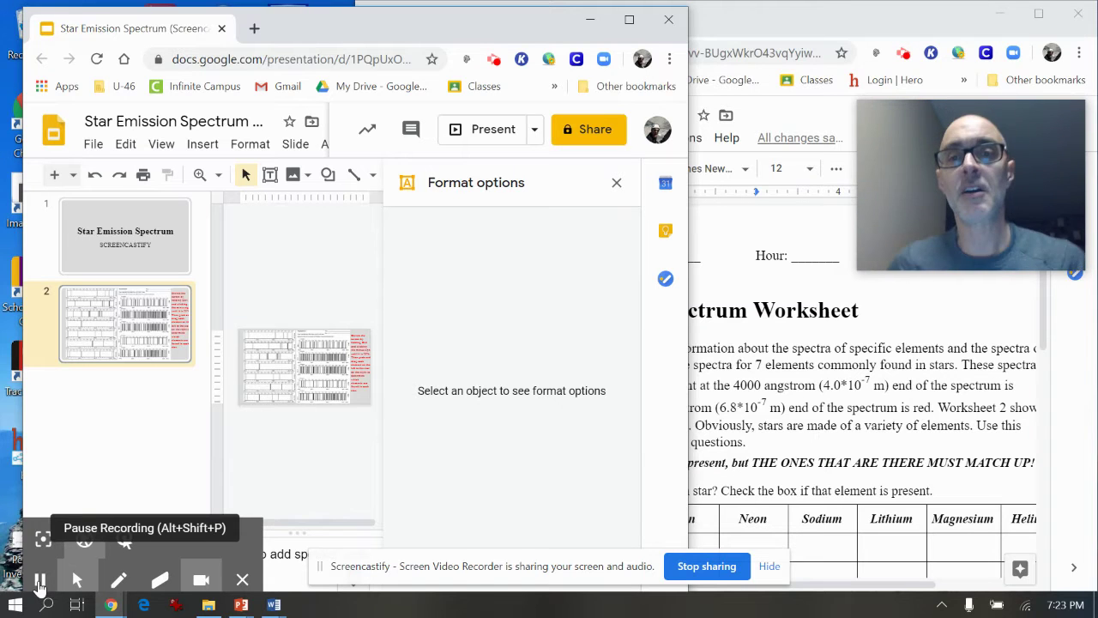
- Switch to the Star Emission Spectrum Answer Sheet document in Google Docs
click(743, 238)
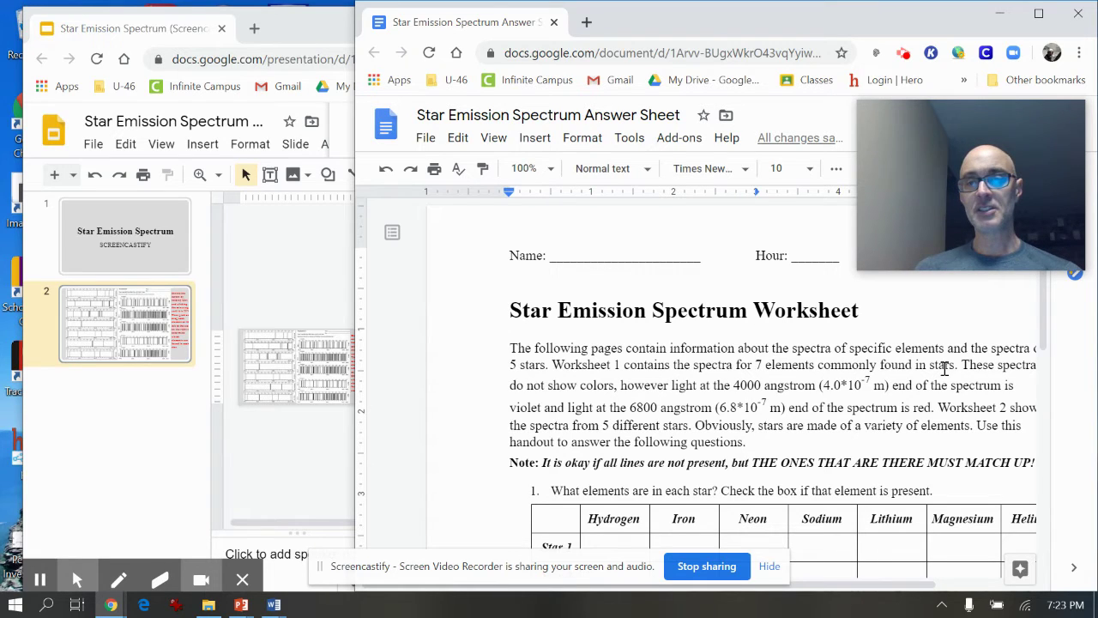
- Type and then erase an X in the Star 1 Hydrogen cell, then return to the slides
drag(1047, 333, 1047, 344)
click(631, 486)
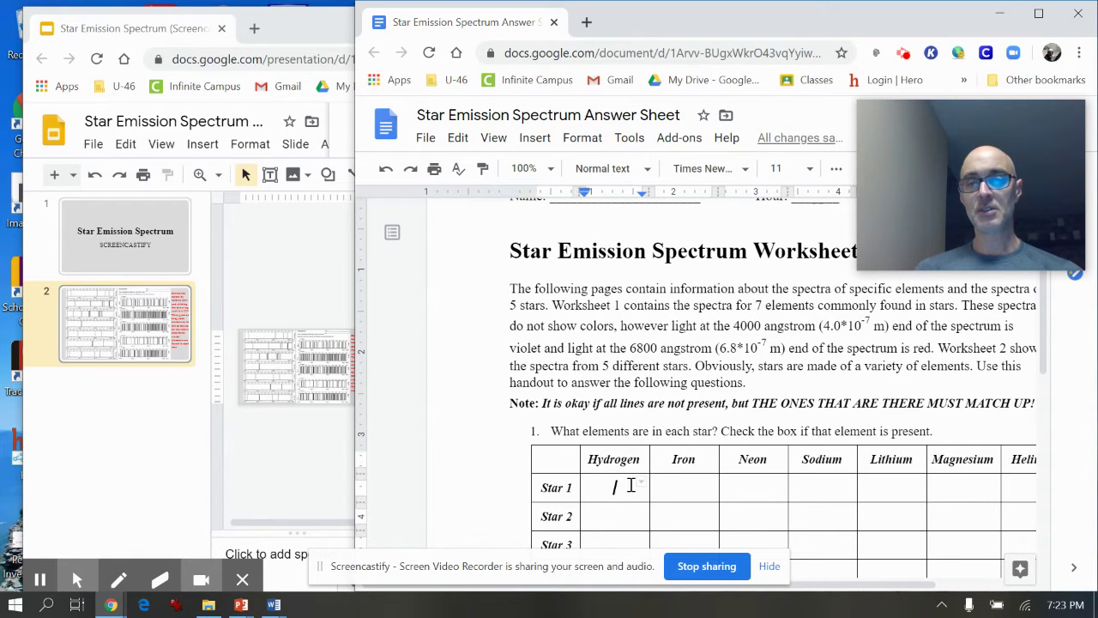
text(nnn)
key(BackSpace)
key(BackSpace)
key(BackSpace)
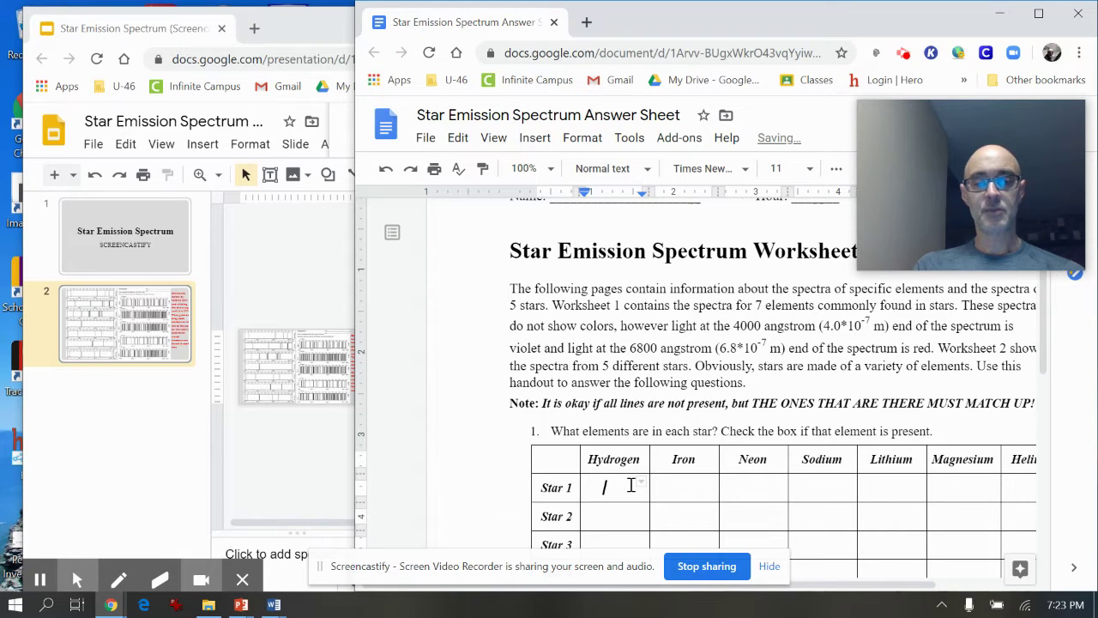
text(X)
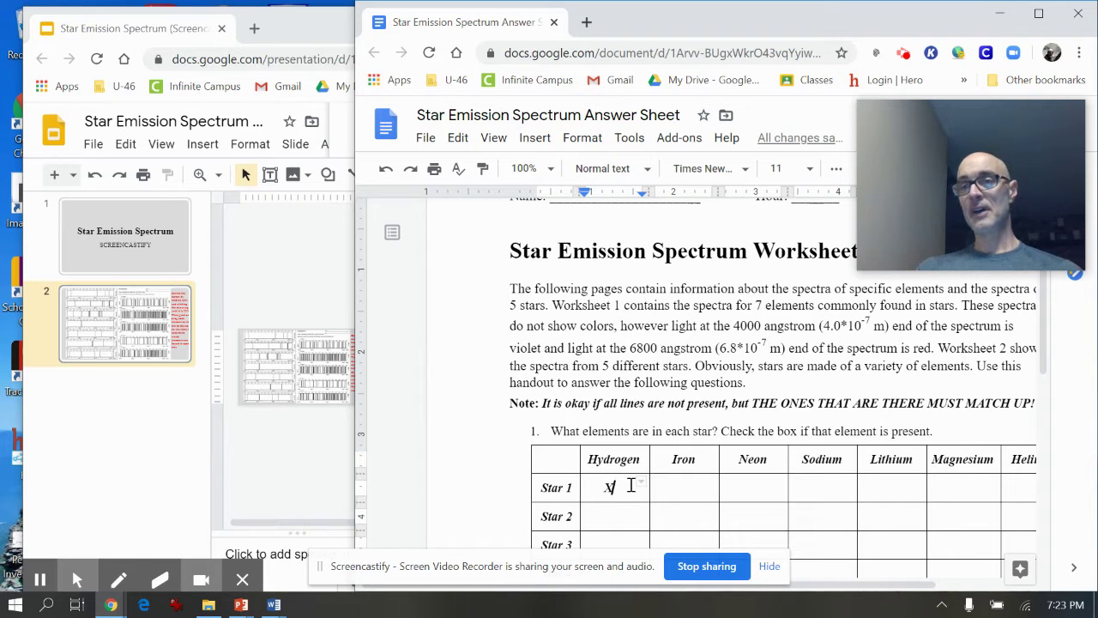
key(BackSpace)
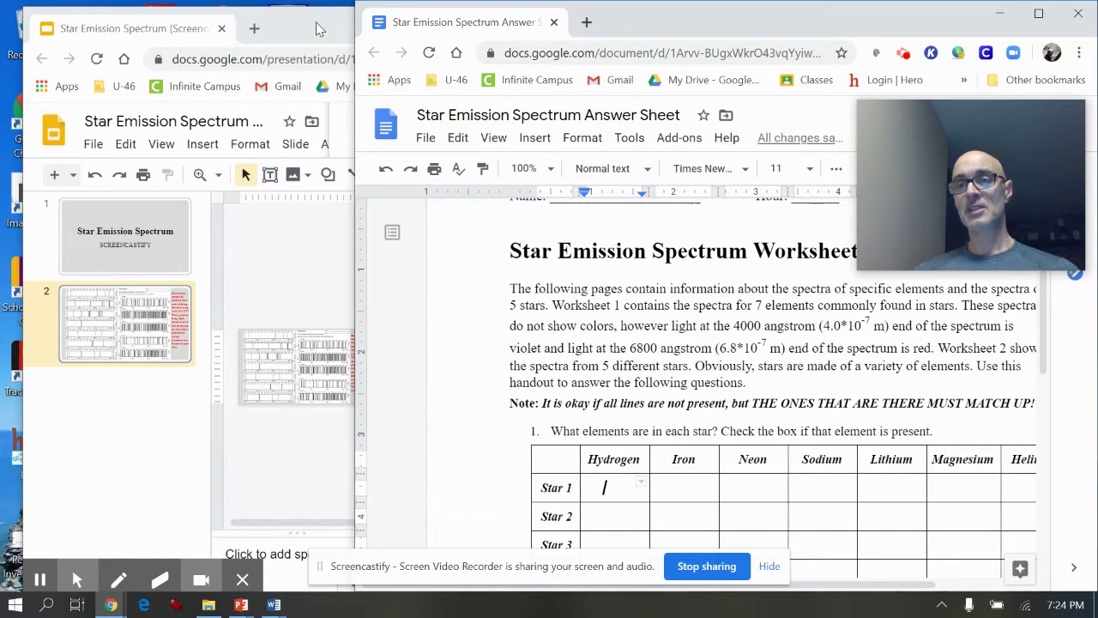
click(316, 28)
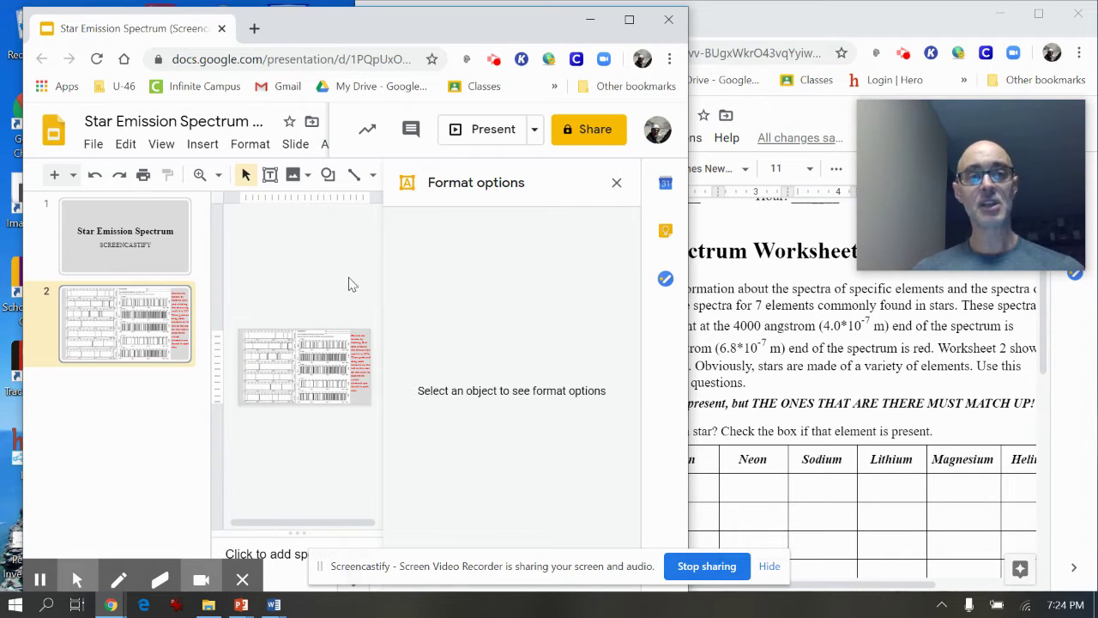
- Maximize the Slides window and zoom the page out toward 25% with Ctrl+minus
click(630, 19)
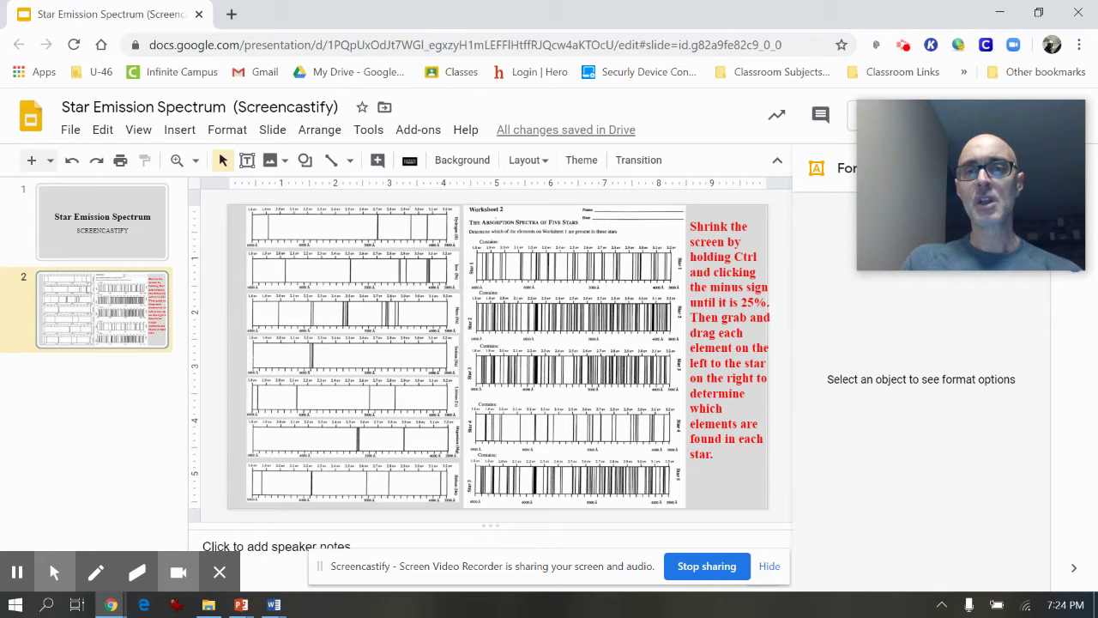
key(ctrl+minus)
key(ctrl+minus)
key(ctrl+minus)
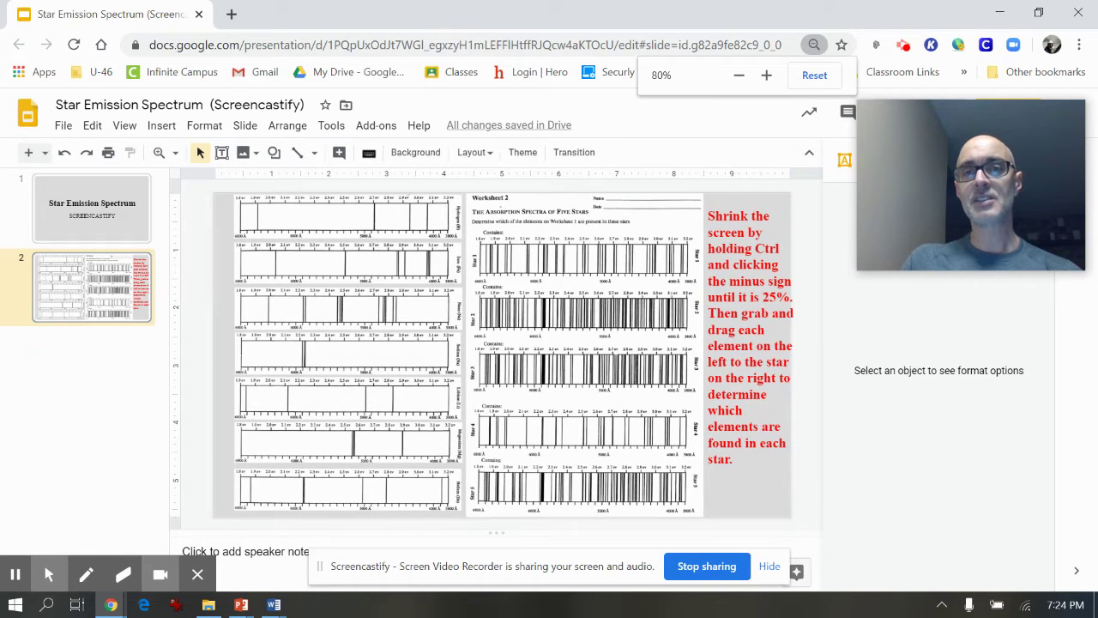
key(ctrl+minus)
key(ctrl+minus)
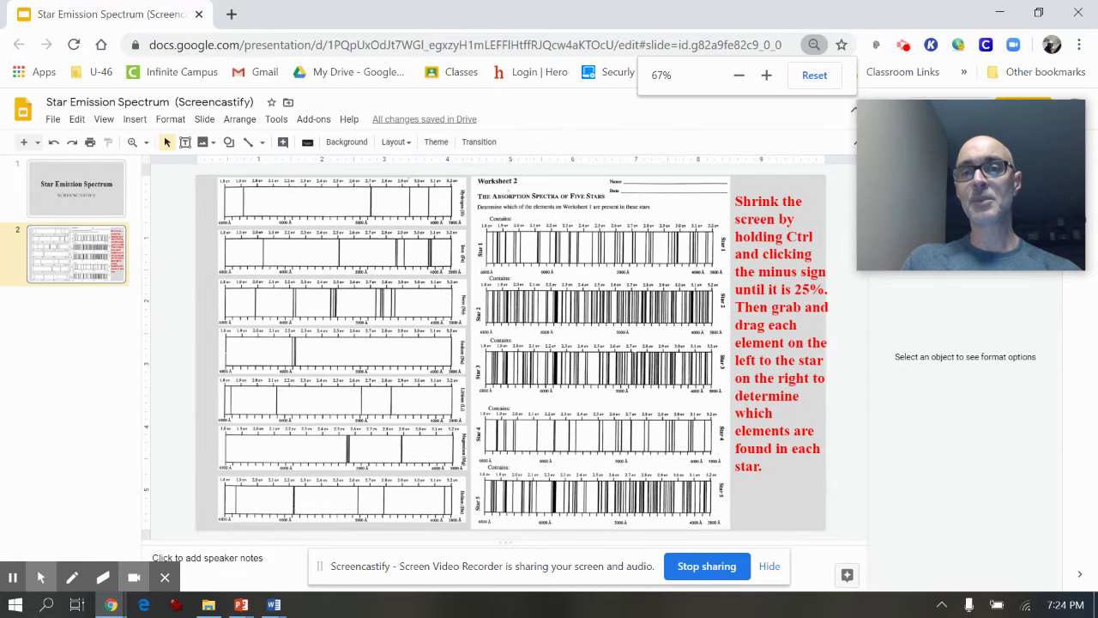
key(ctrl+minus)
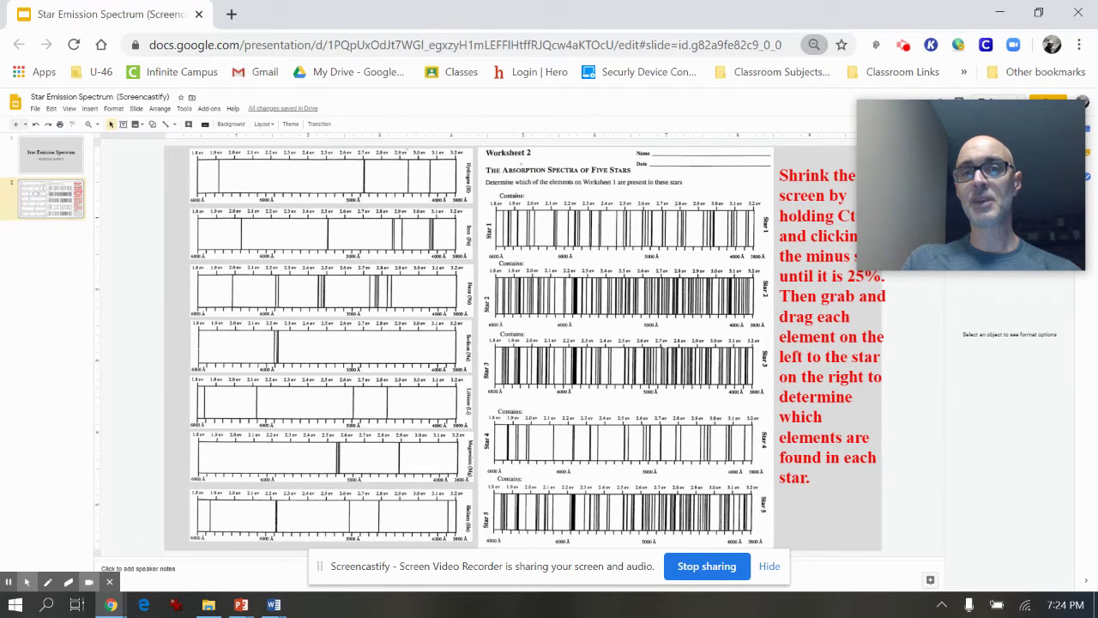
key(ctrl+minus)
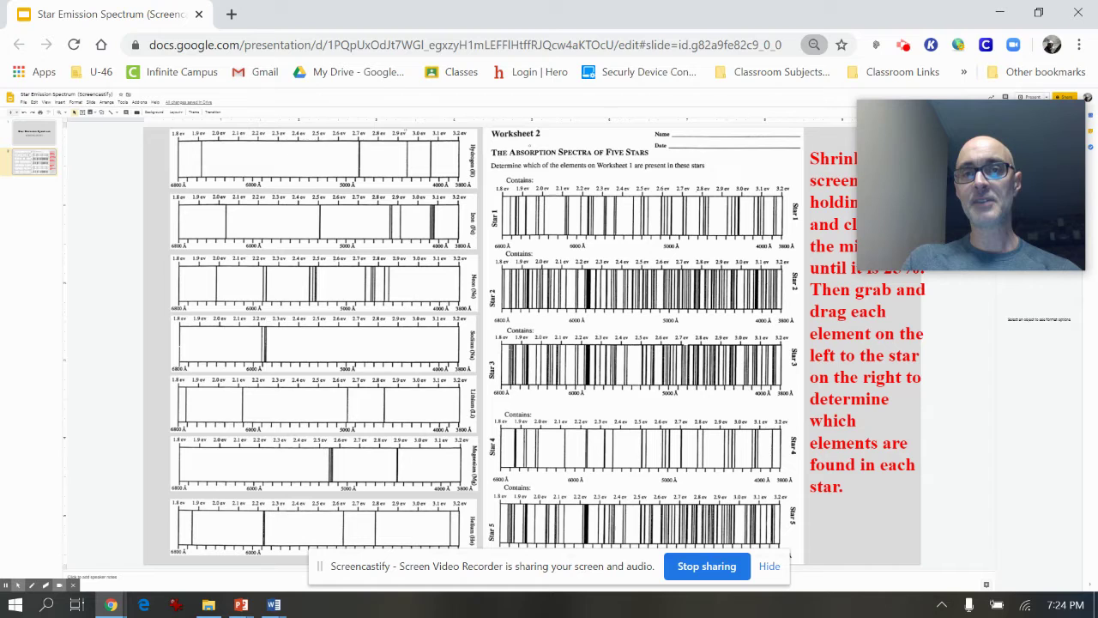
key(ctrl+minus)
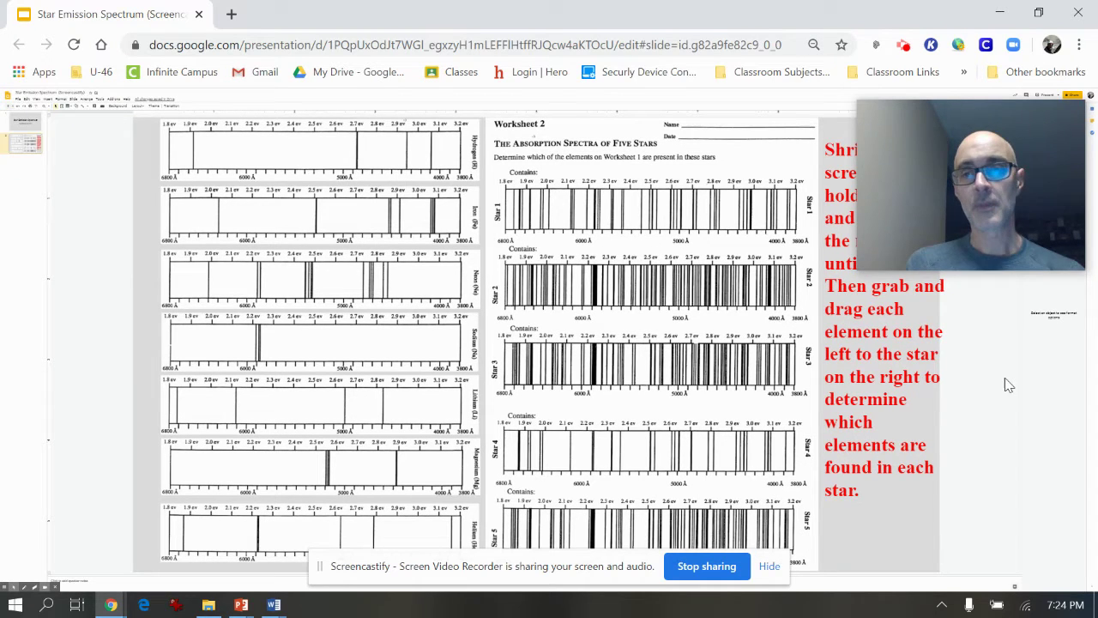
drag(998, 206, 1095, 441)
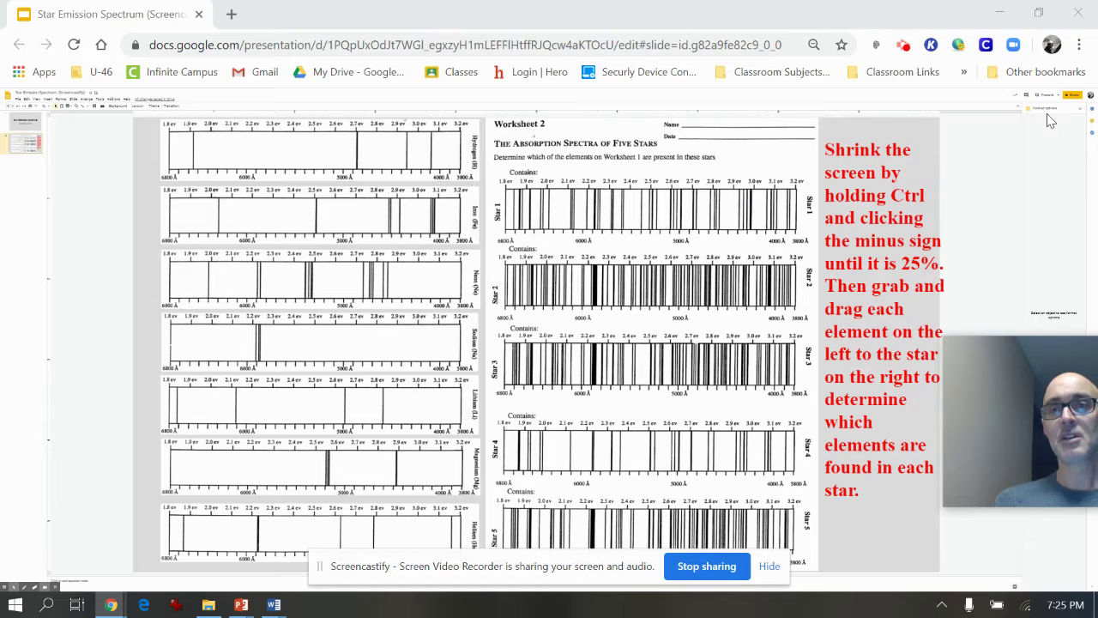
click(1040, 14)
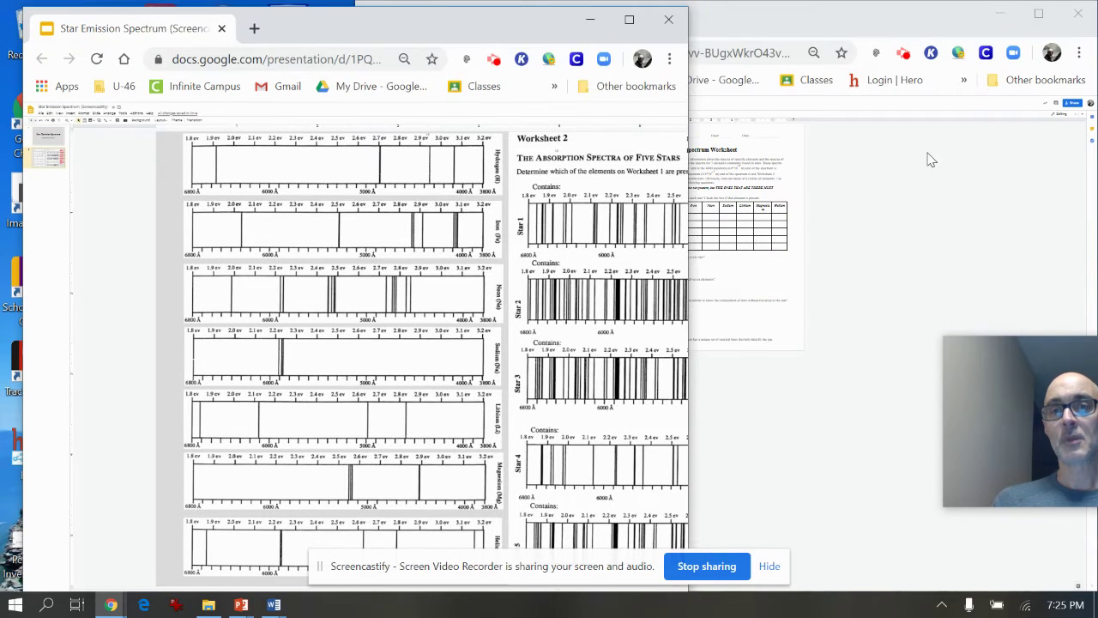
click(837, 199)
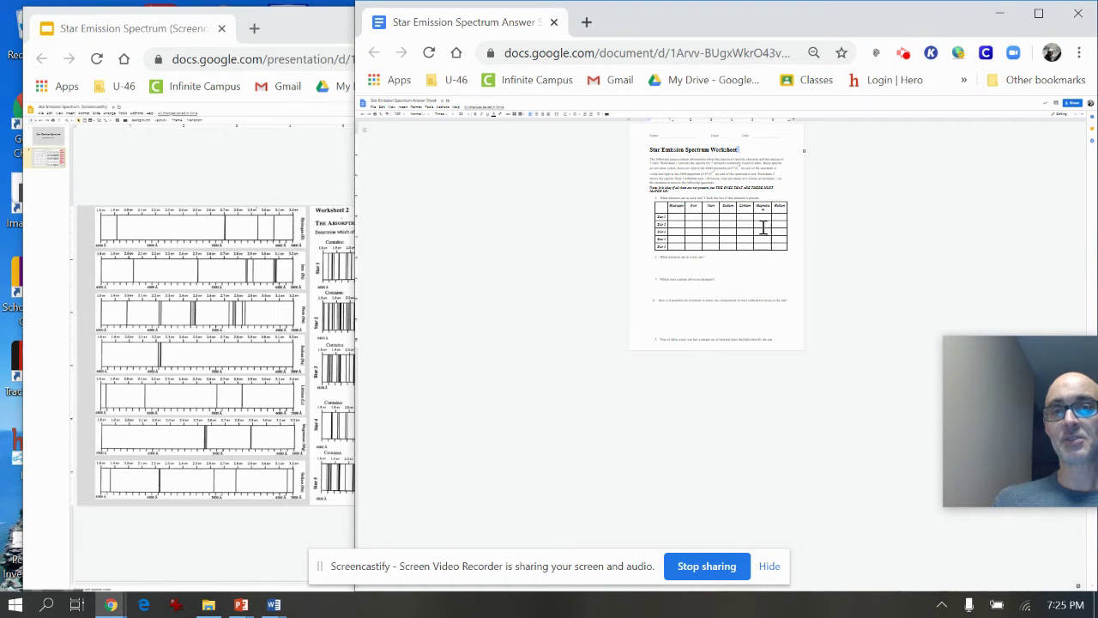
click(296, 167)
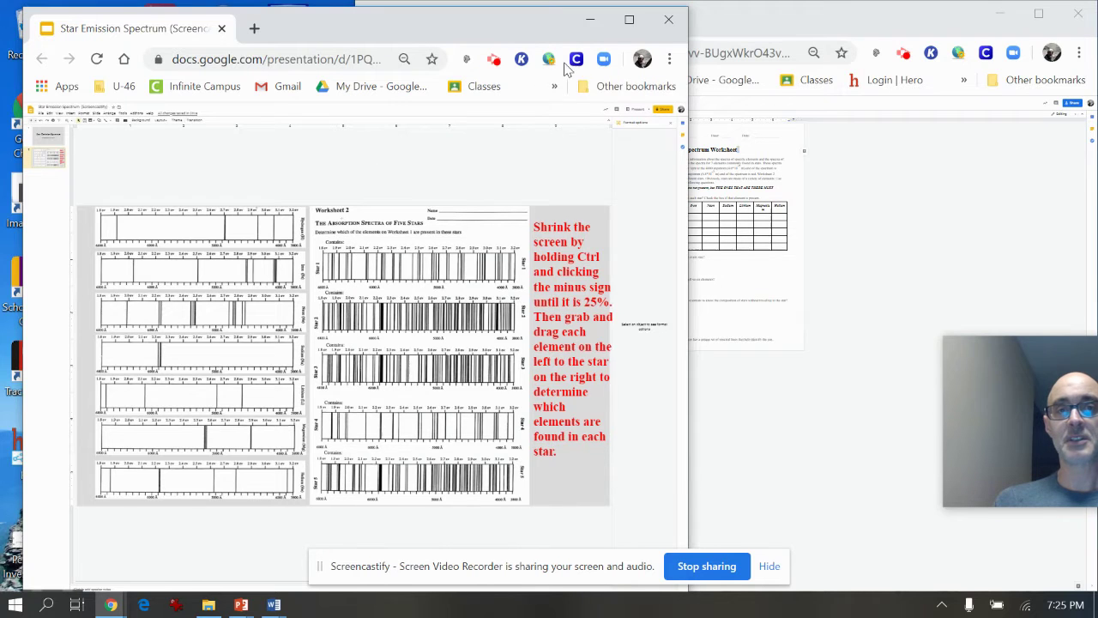
click(630, 20)
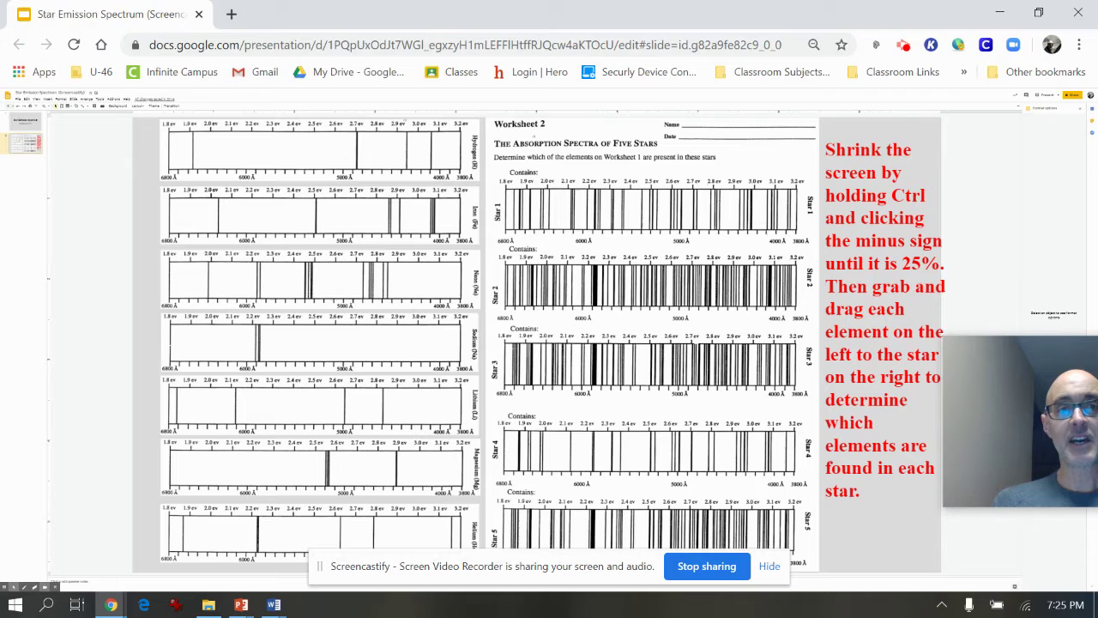
click(343, 155)
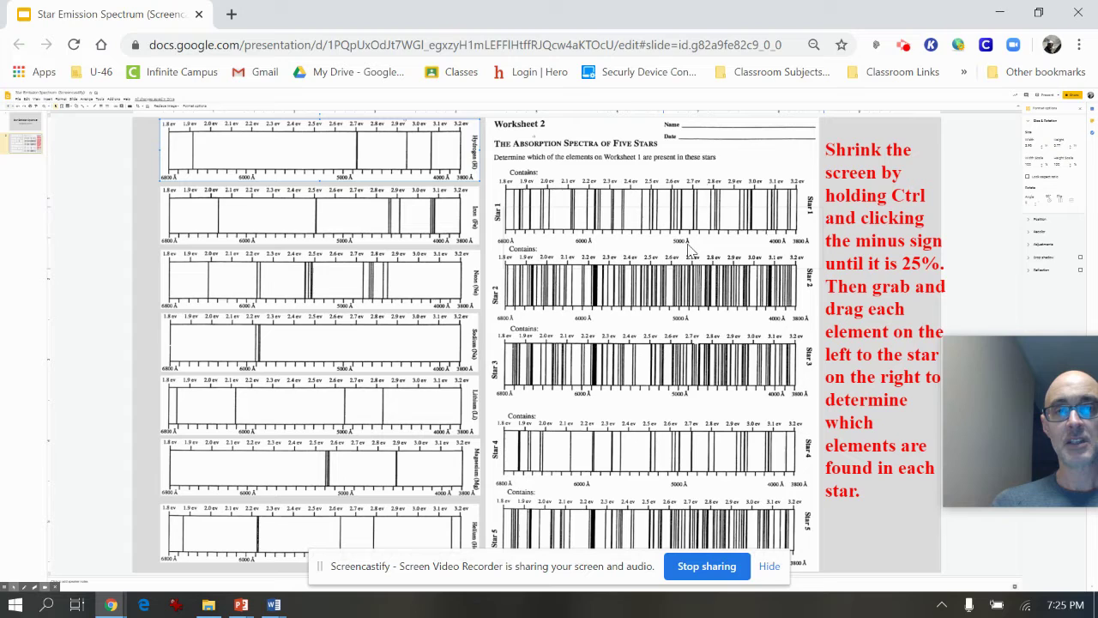
- Align the Hydrogen strip over Star 1's spectrum, return it top-left, and restore the window down
drag(690, 248, 682, 222)
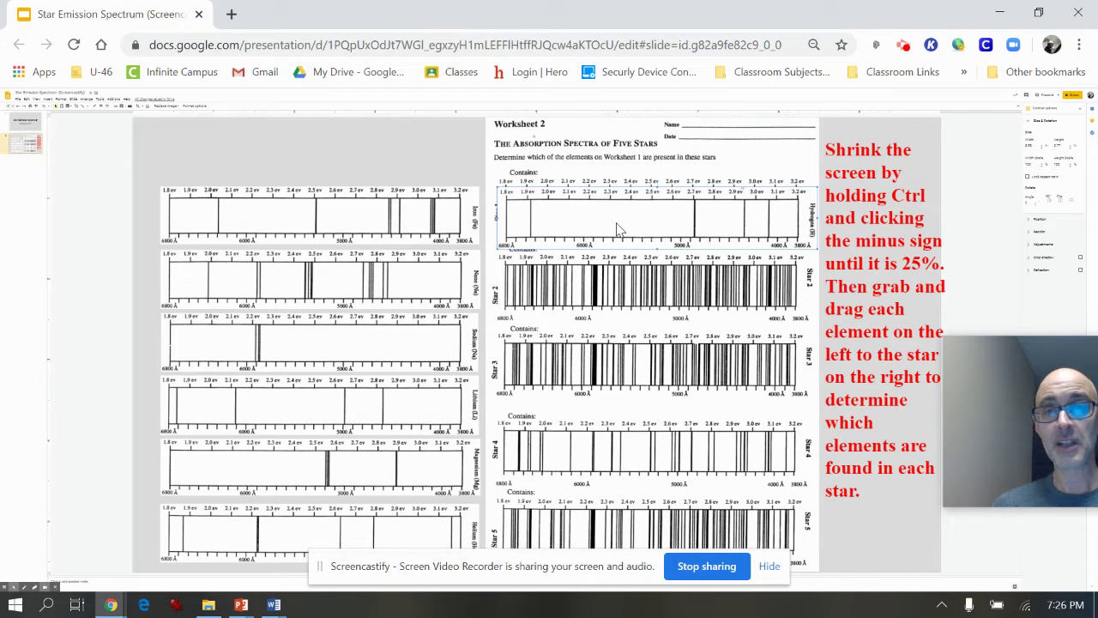
drag(652, 218, 652, 238)
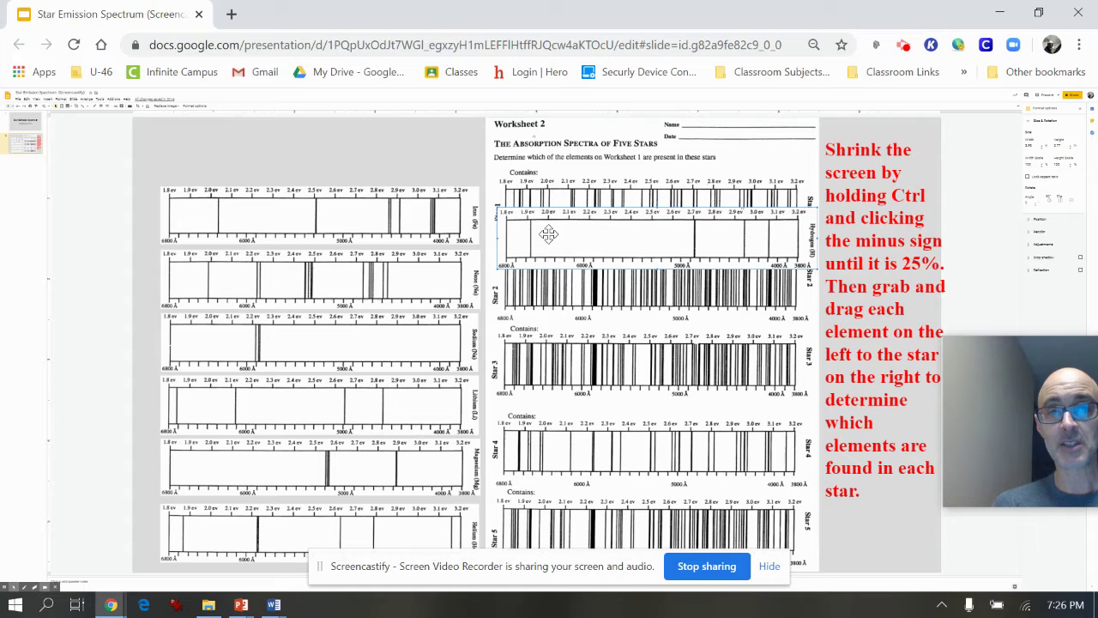
key(Up)
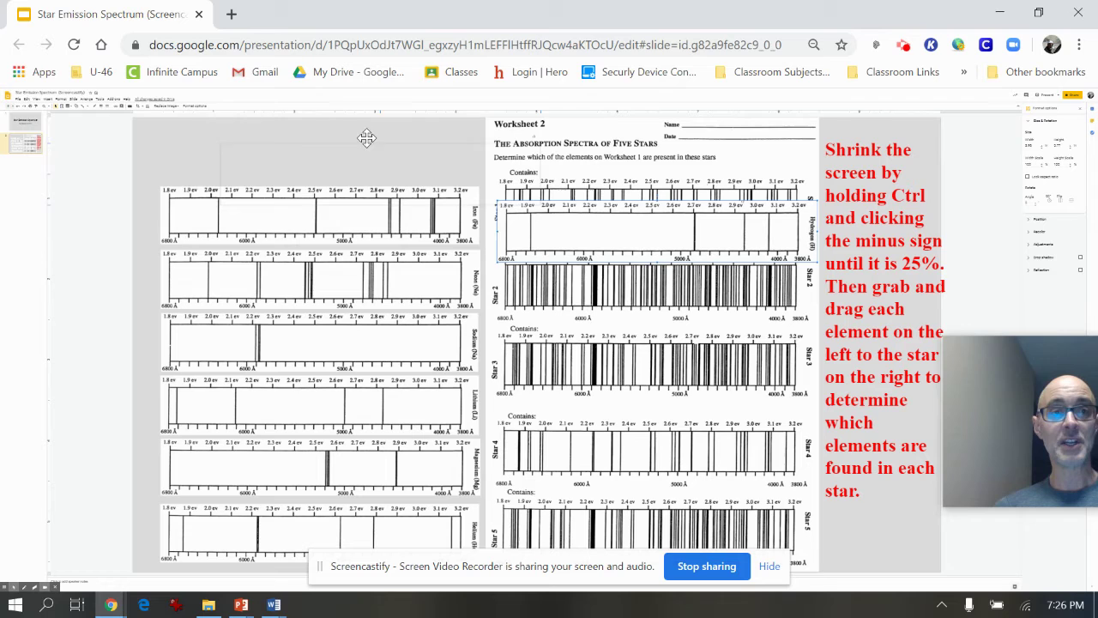
drag(340, 128, 332, 120)
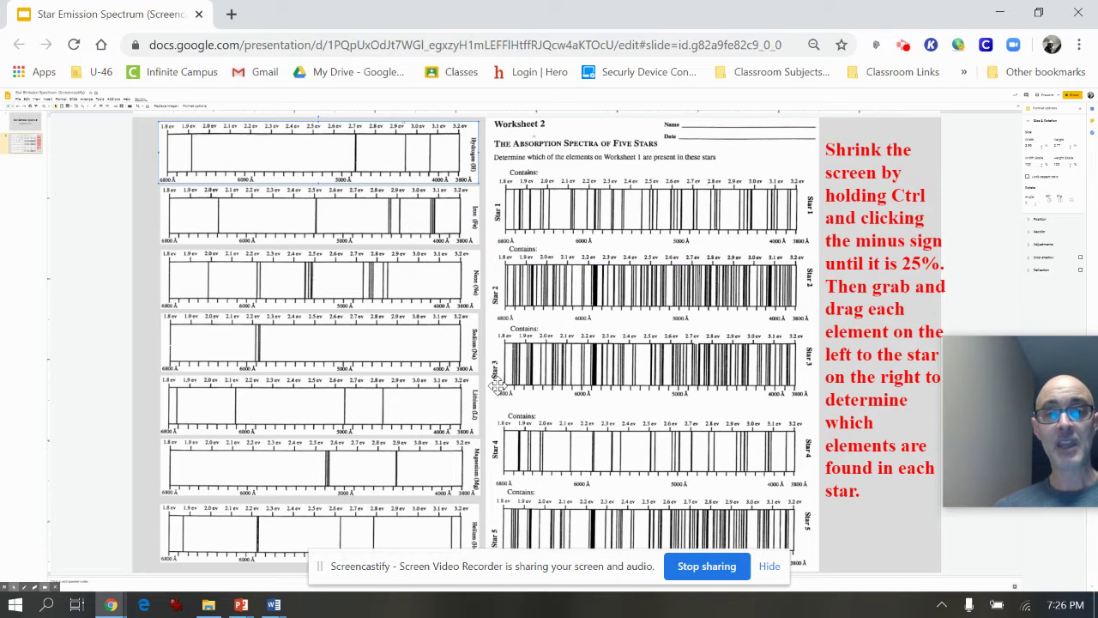
click(1038, 13)
- Erase the X from the Star 1 Hydrogen cell and minimize the answer sheet
click(901, 166)
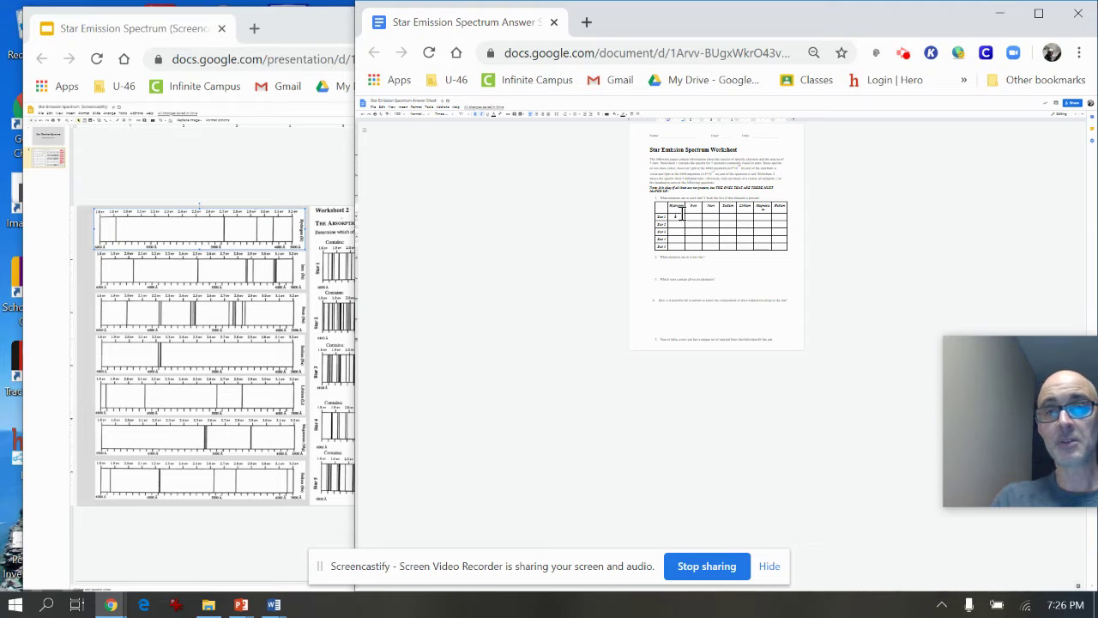
key(BackSpace)
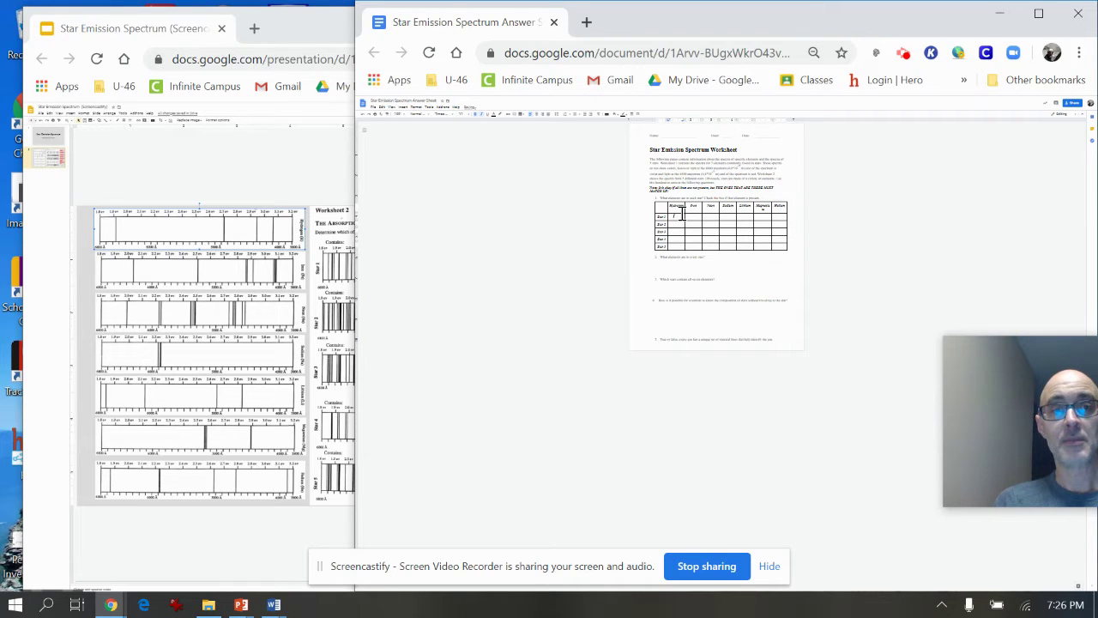
click(999, 14)
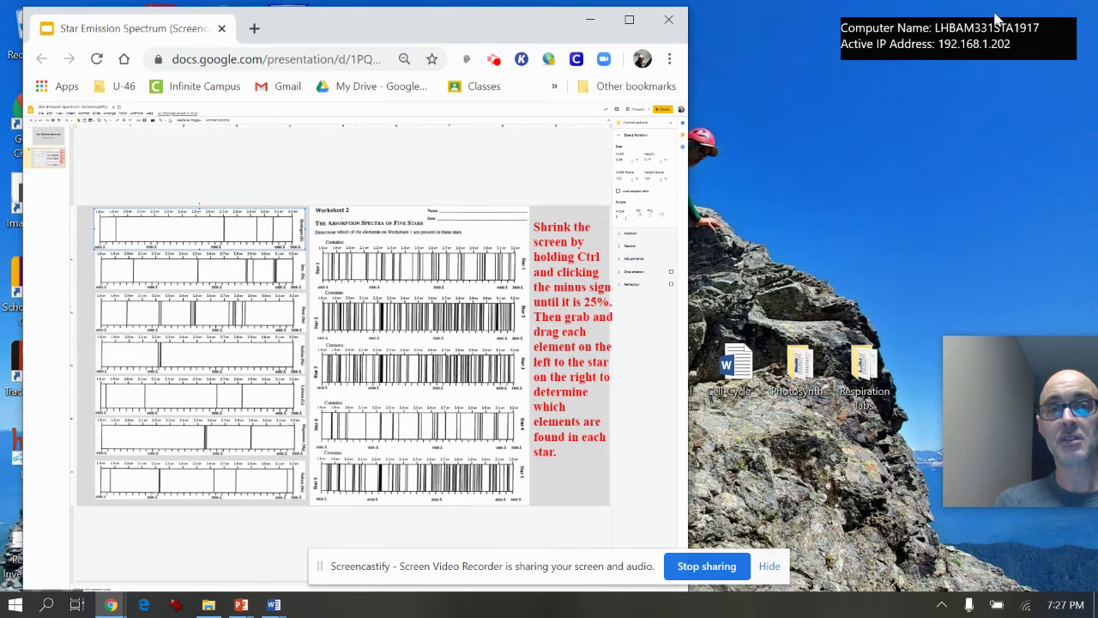
- Maximize the slides, align the Iron strip over Star 1's spectrum, then drag it back
click(635, 18)
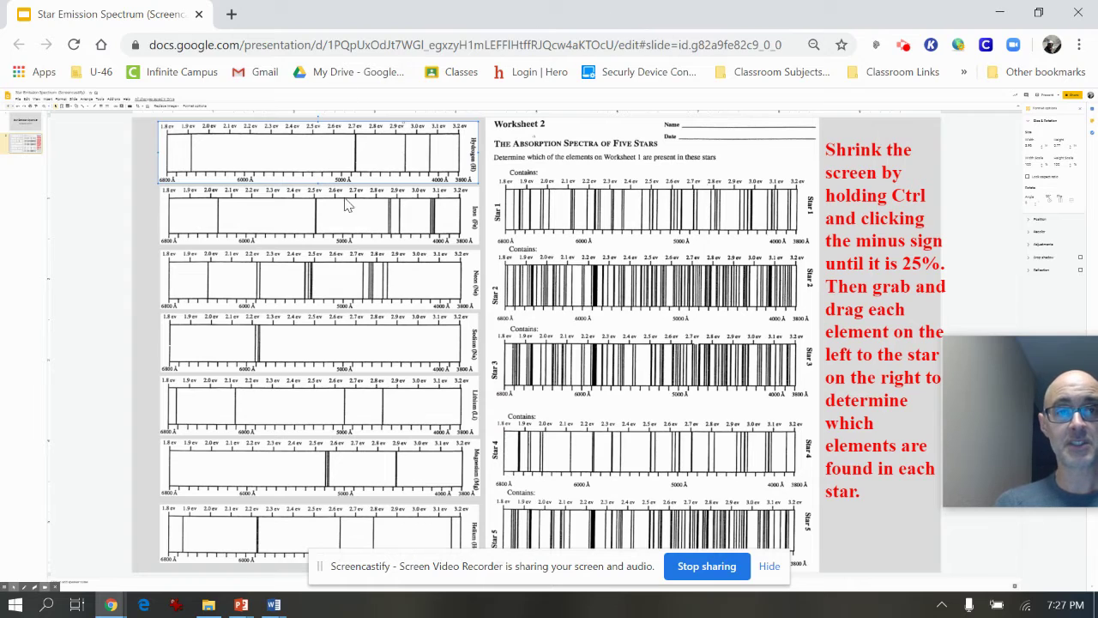
click(345, 202)
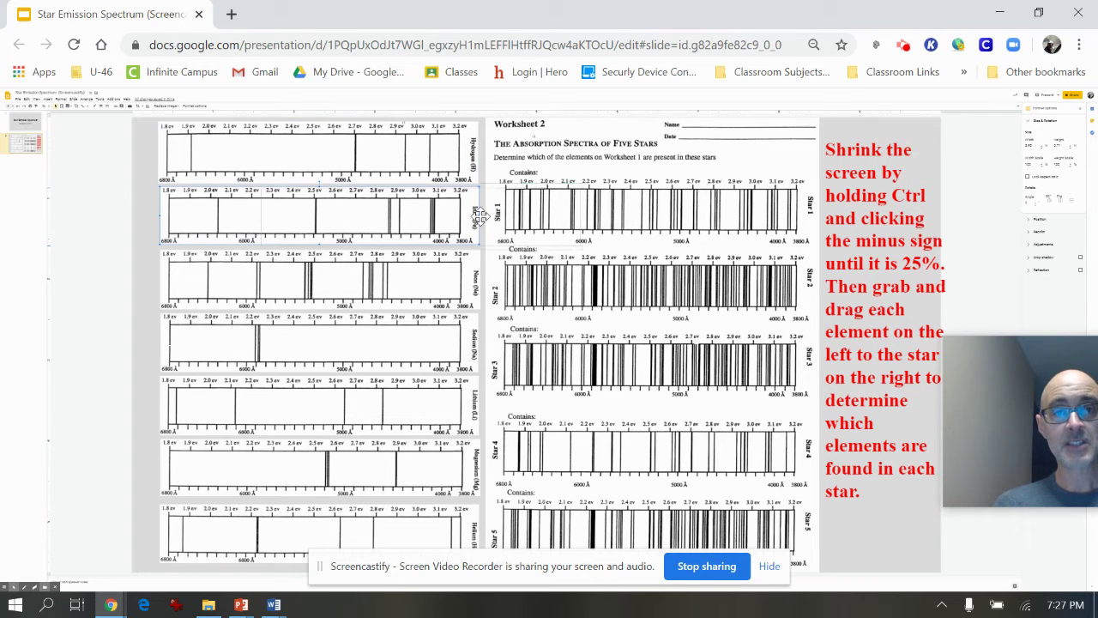
drag(479, 215, 688, 249)
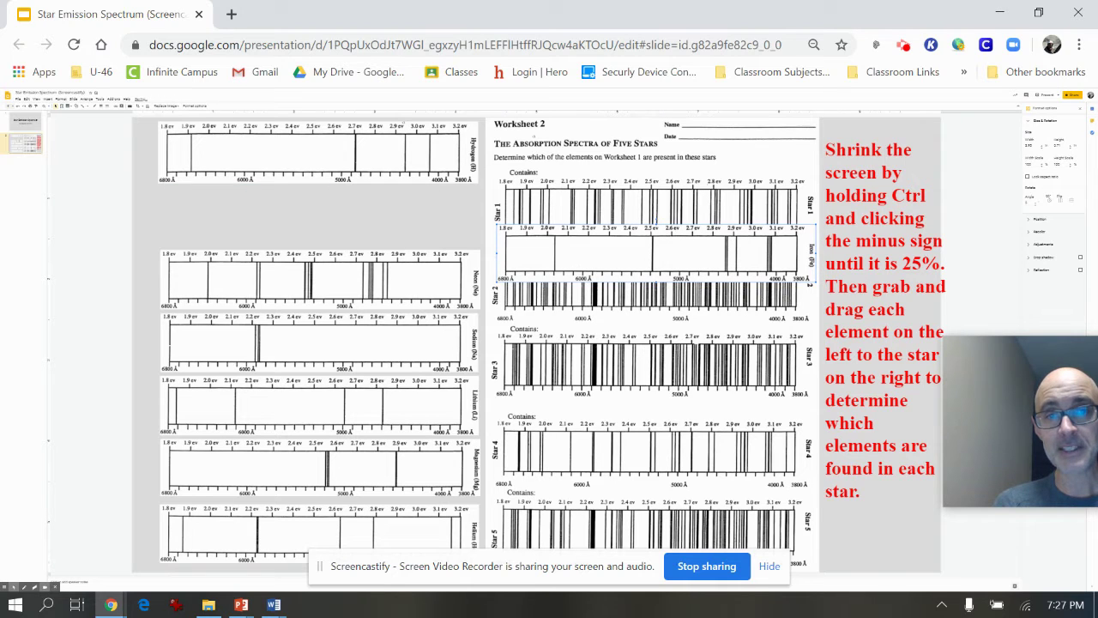
key(Up)
key(Up)
key(Up)
key(Up)
key(Up)
key(Up)
key(Up)
key(Up)
key(Up)
key(Up)
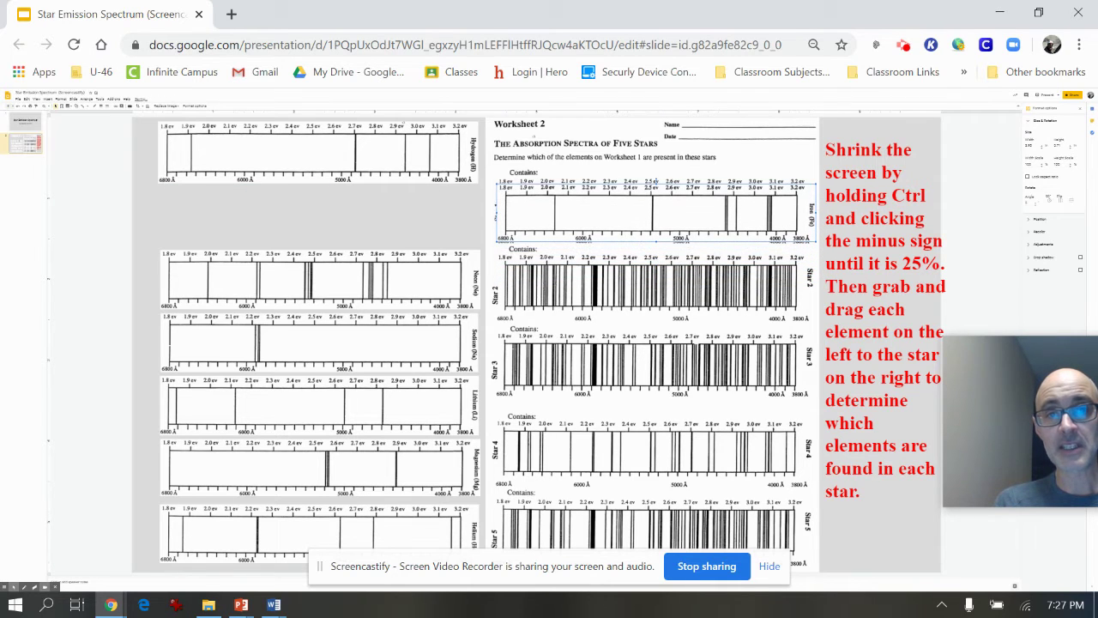
key(Down)
key(Down)
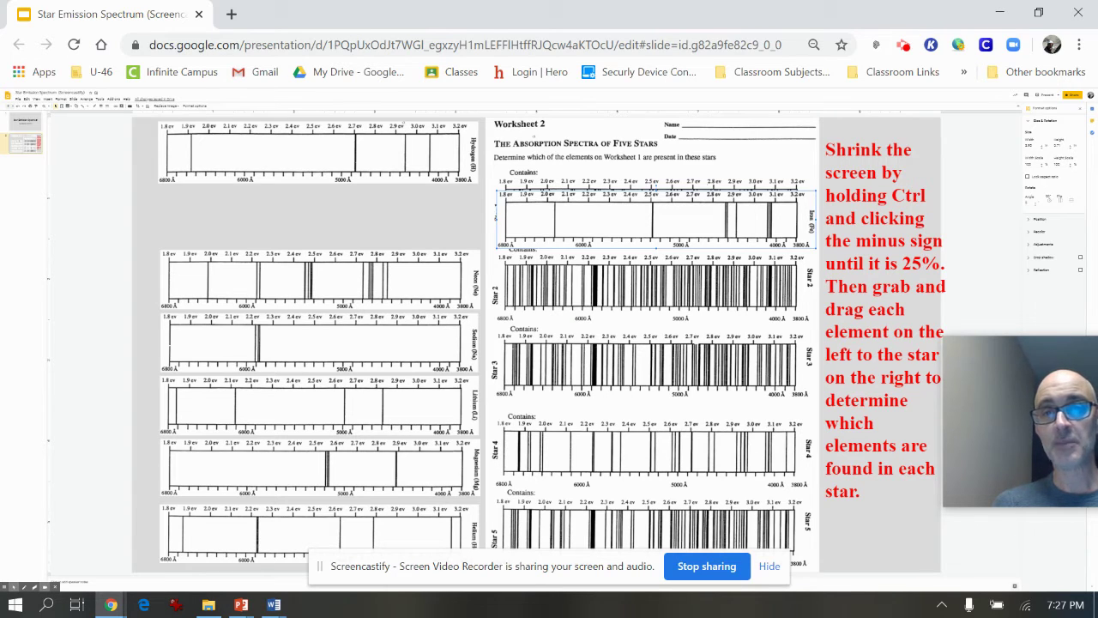
key(Down)
key(Down)
key(Down)
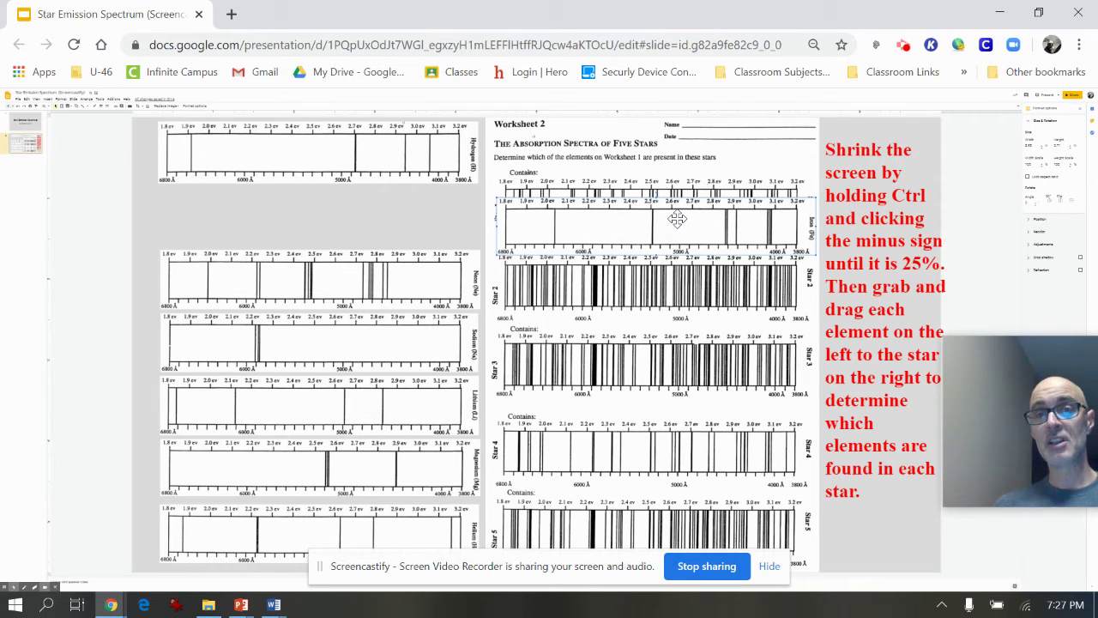
drag(677, 219, 341, 208)
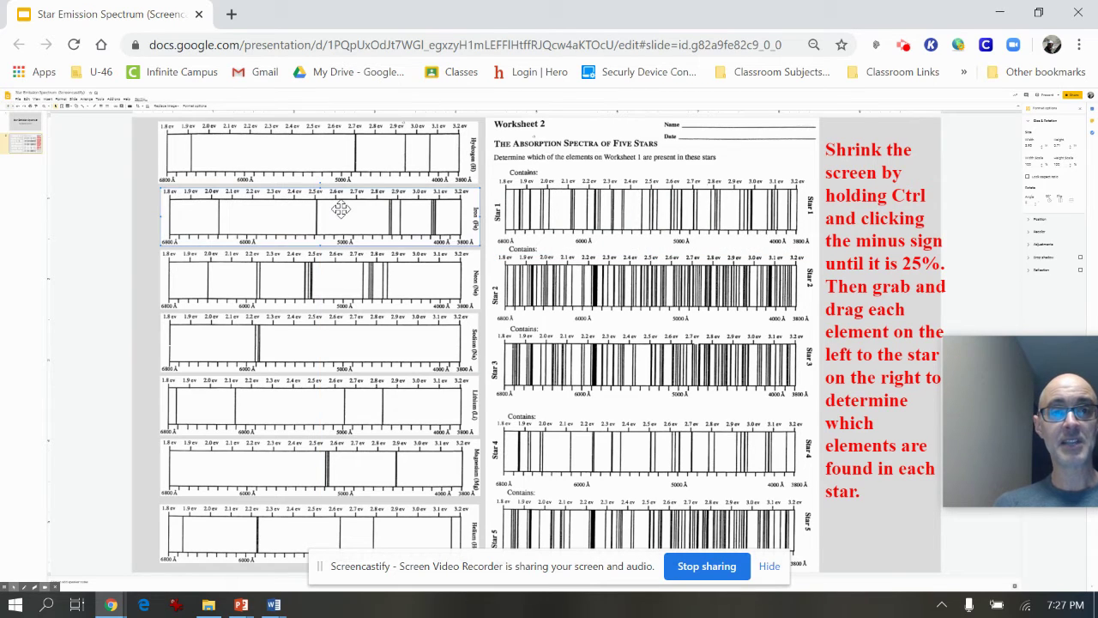
- Nudge Iron into its slot, then test the Neon strip over Star 2 and undo it back
key(Left)
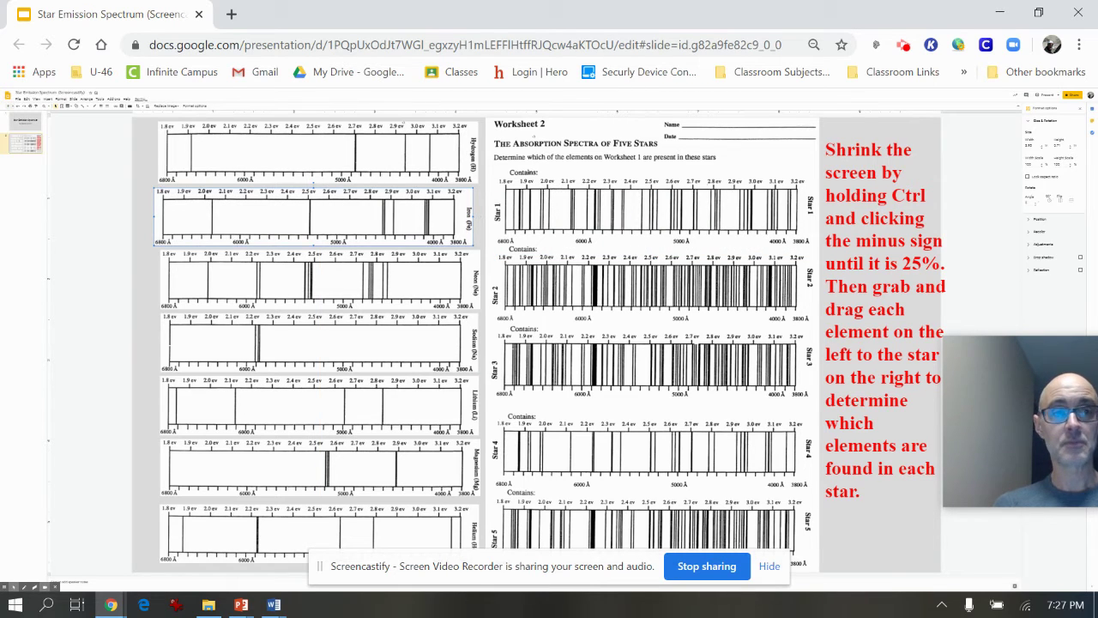
click(320, 291)
drag(320, 291, 597, 290)
drag(597, 248, 658, 198)
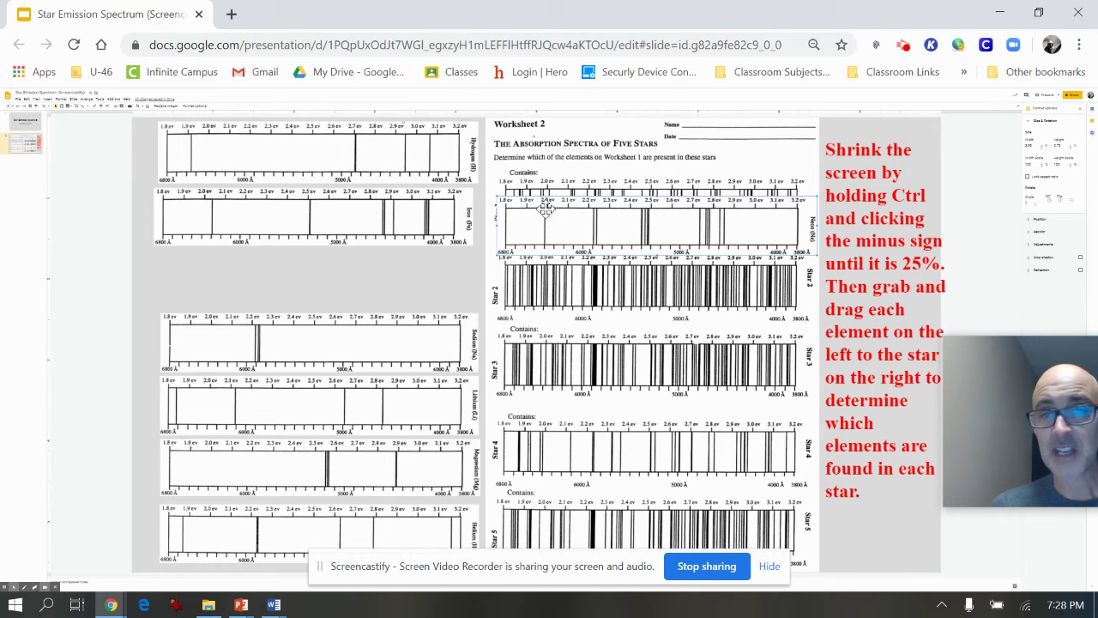
key(Down)
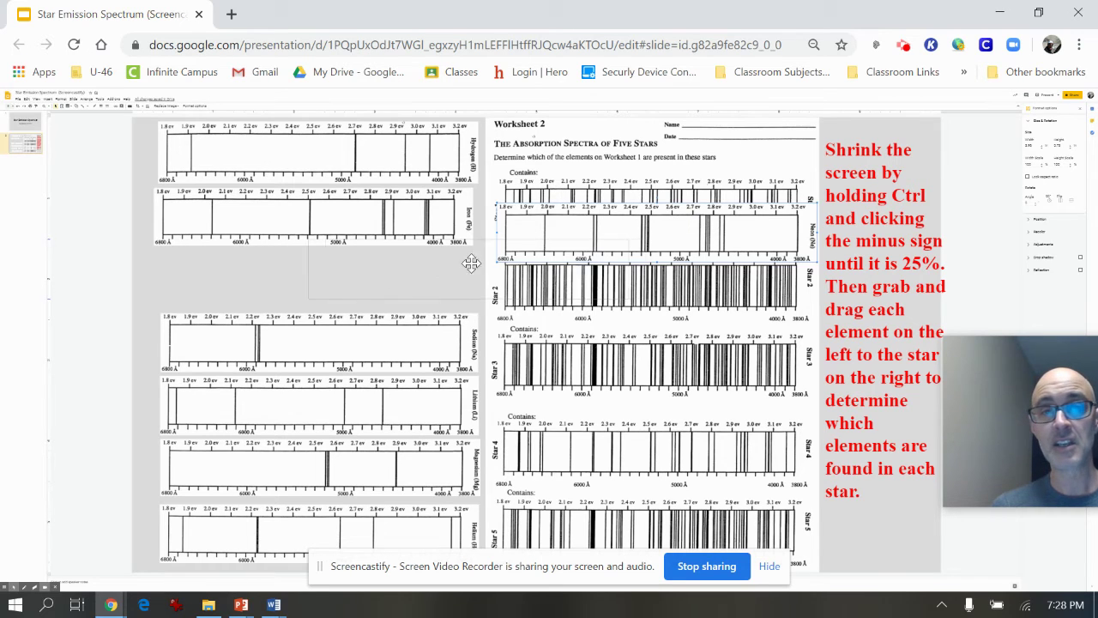
key(ctrl+z)
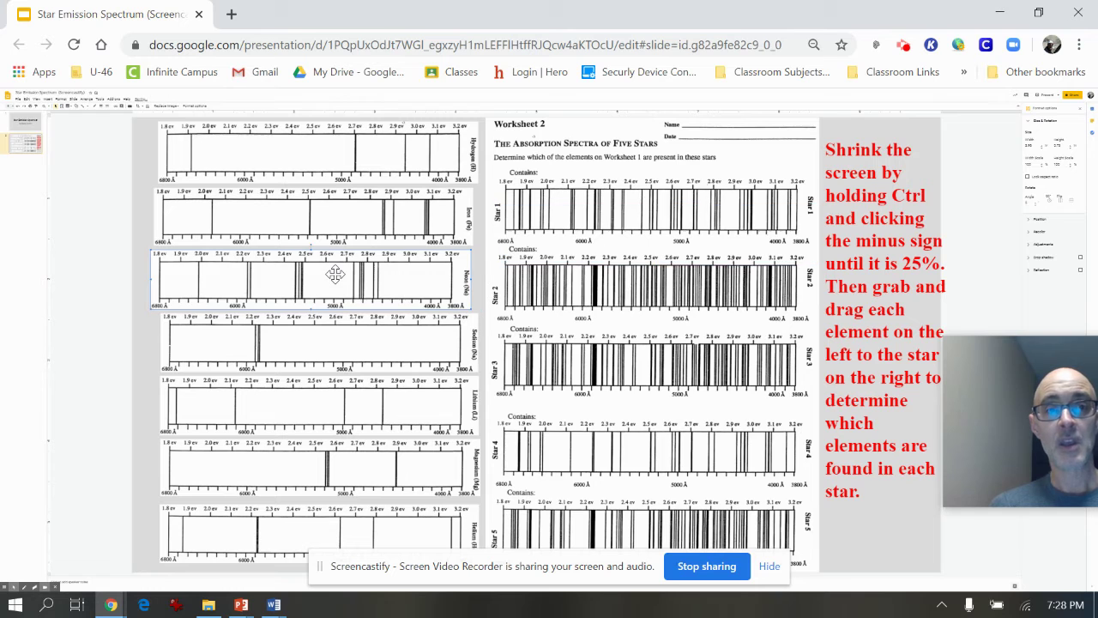
- Minimize the slides, bring up the Answer Sheet, zoom it to 75%, and float its window
click(1036, 23)
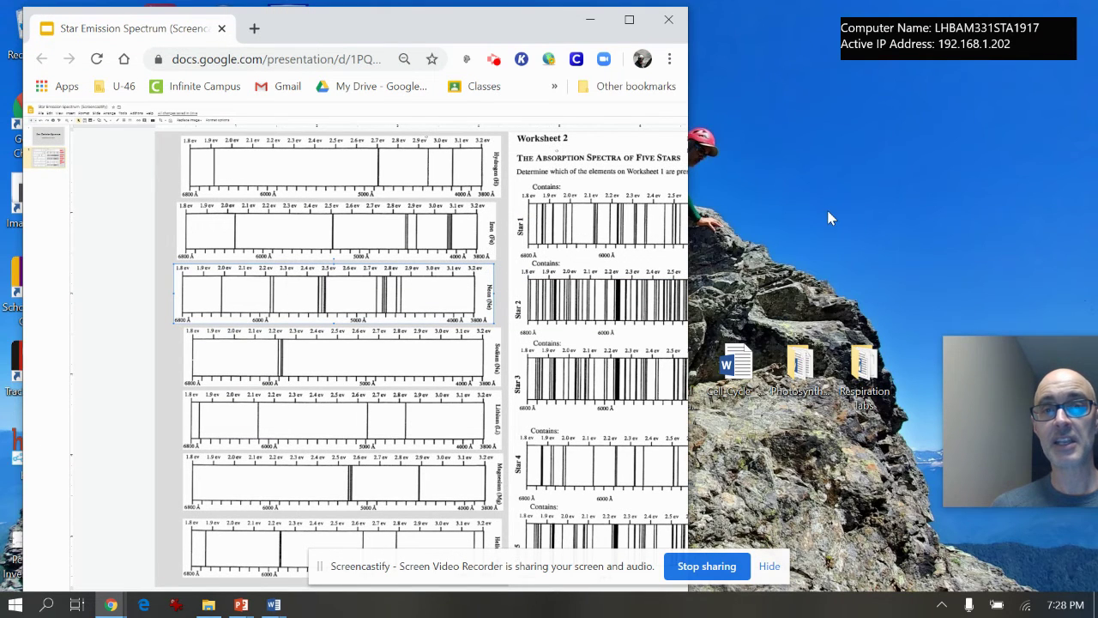
click(591, 19)
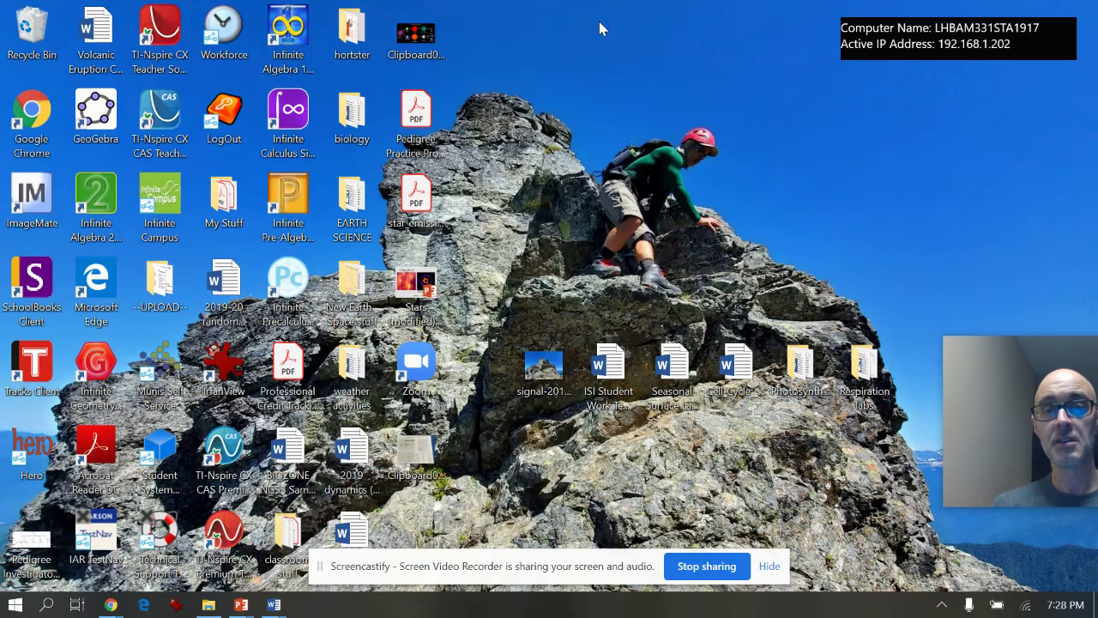
mouse_move(112, 605)
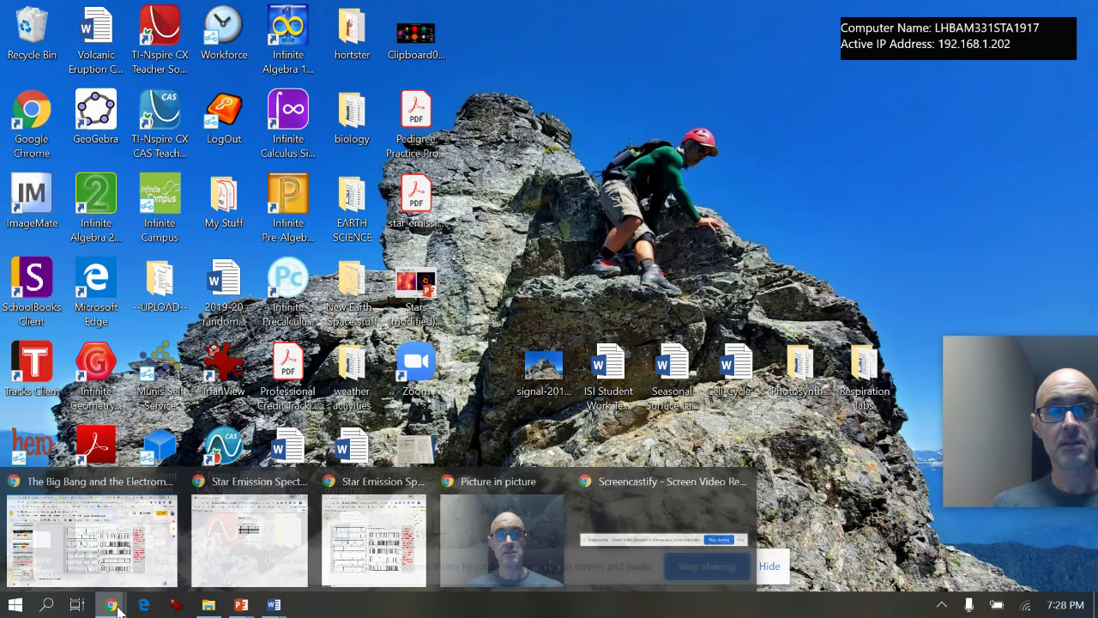
click(271, 505)
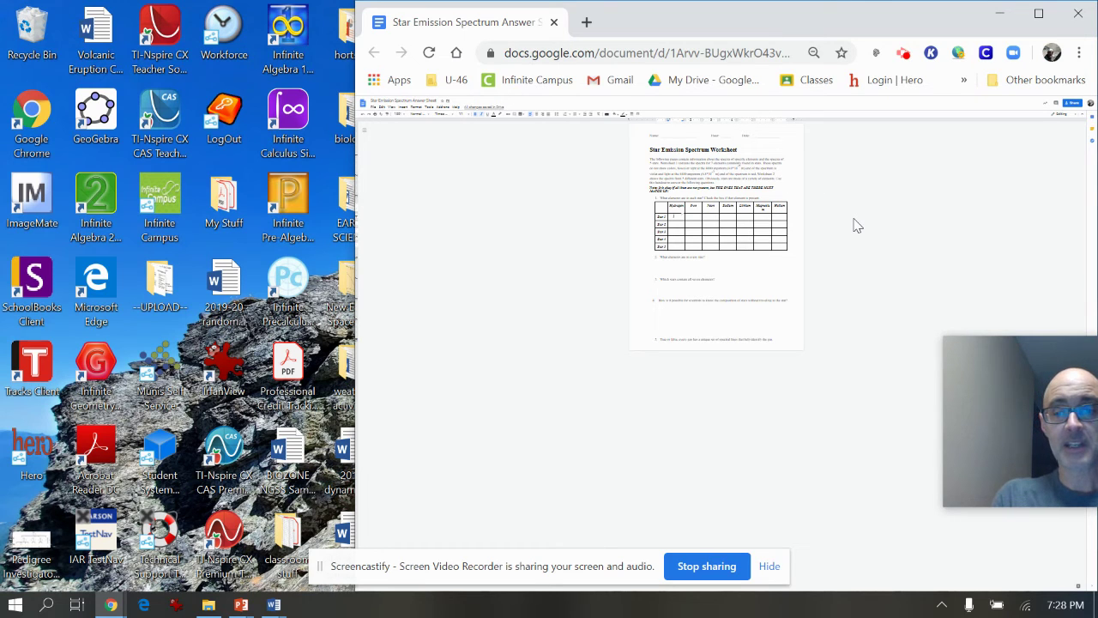
key(ctrl+plus)
key(ctrl+plus)
key(ctrl+plus)
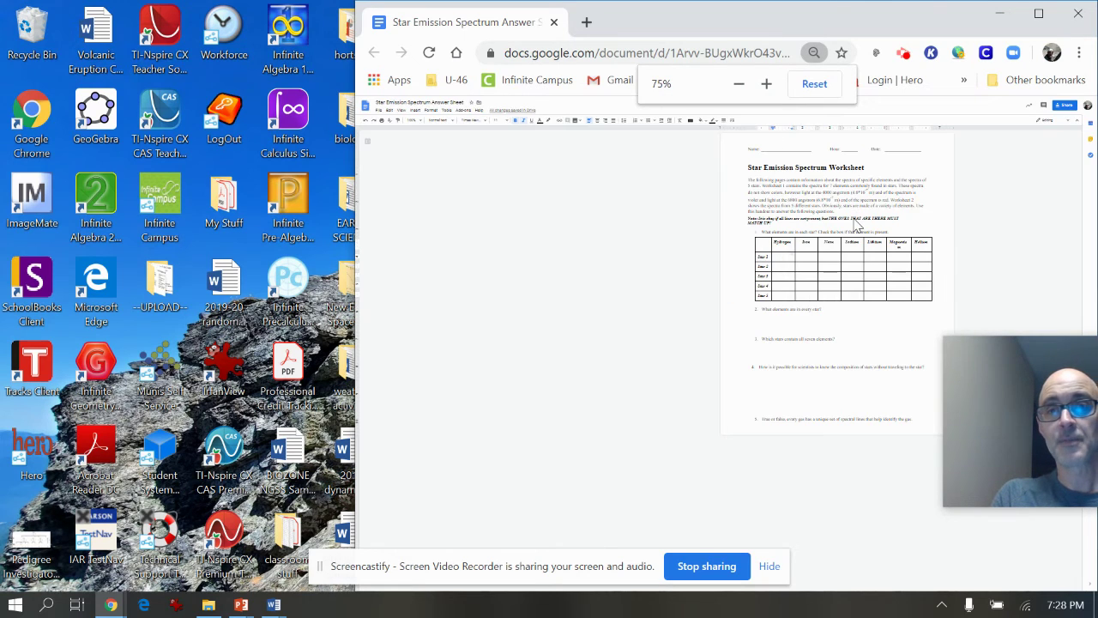
key(ctrl+plus)
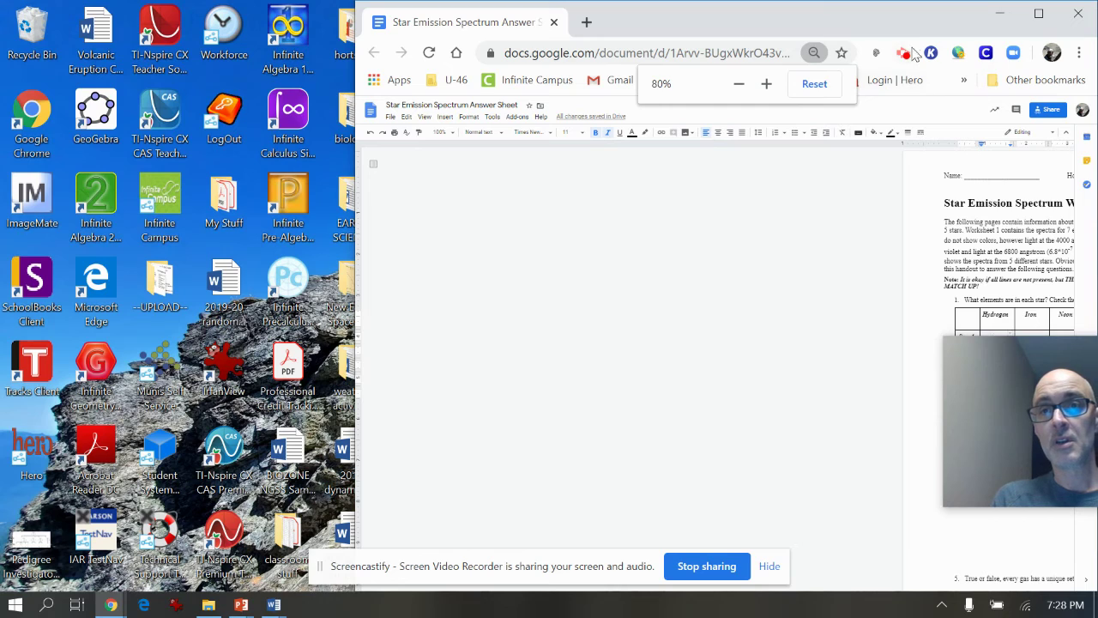
drag(913, 25, 669, 25)
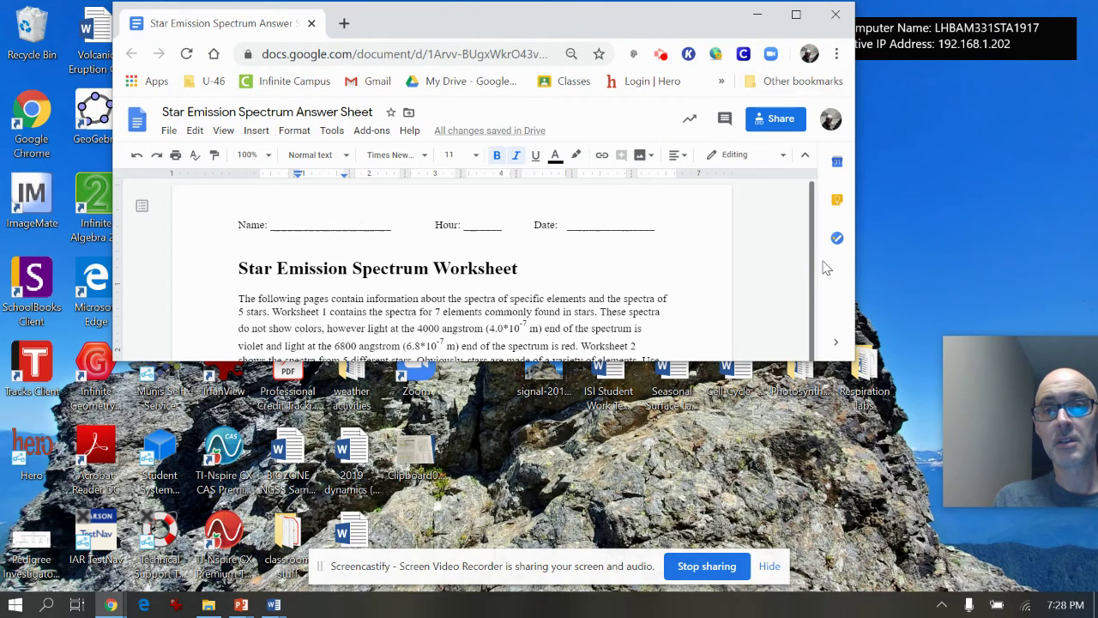
- Put an X in the Star 1 Hydrogen cell, tab across to the Neon cell, and scroll down
scroll(814, 264, down, 2)
scroll(813, 264, down, 2)
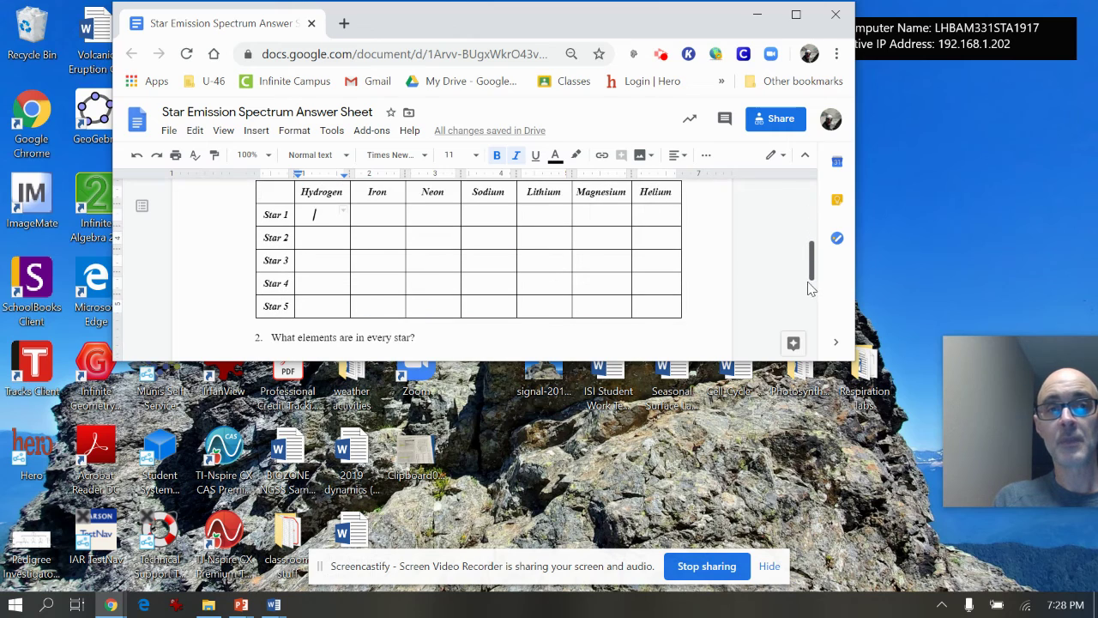
text(X)
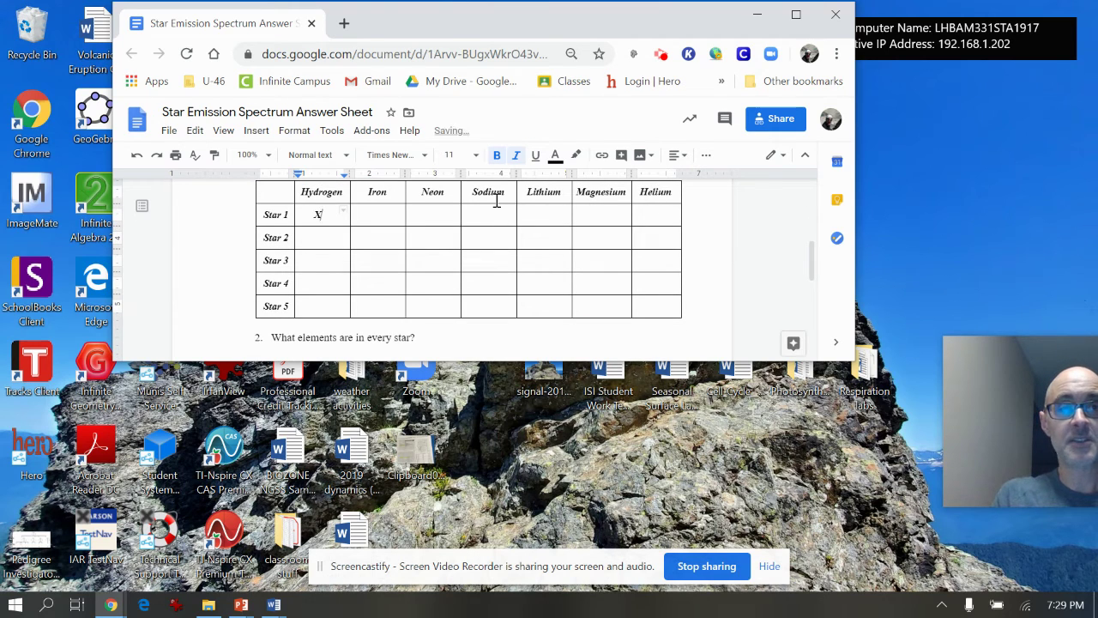
key(Tab)
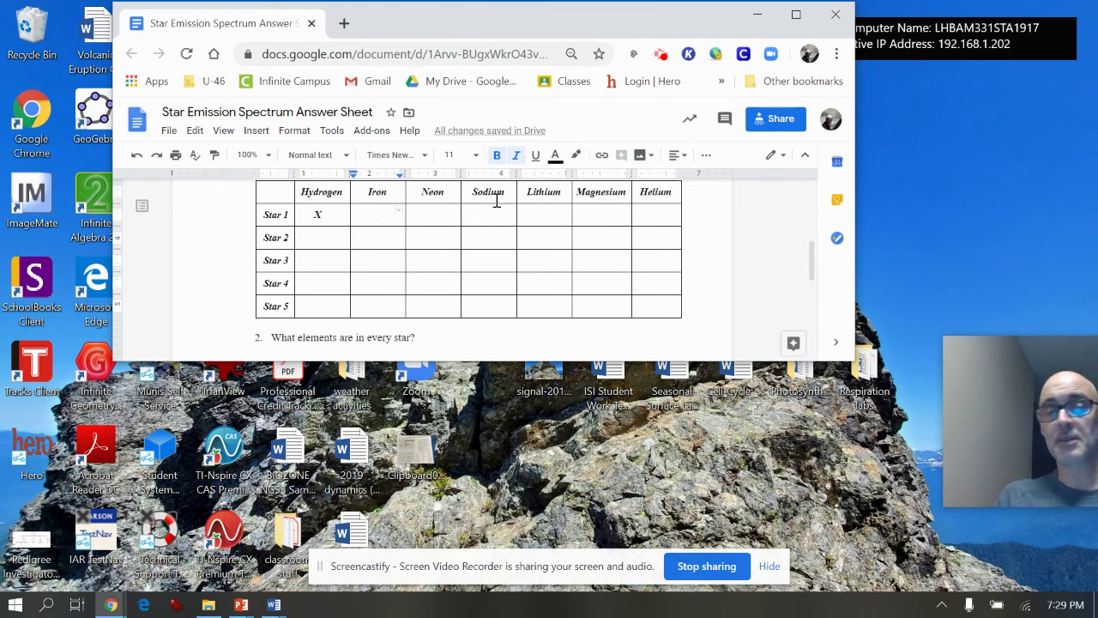
key(Tab)
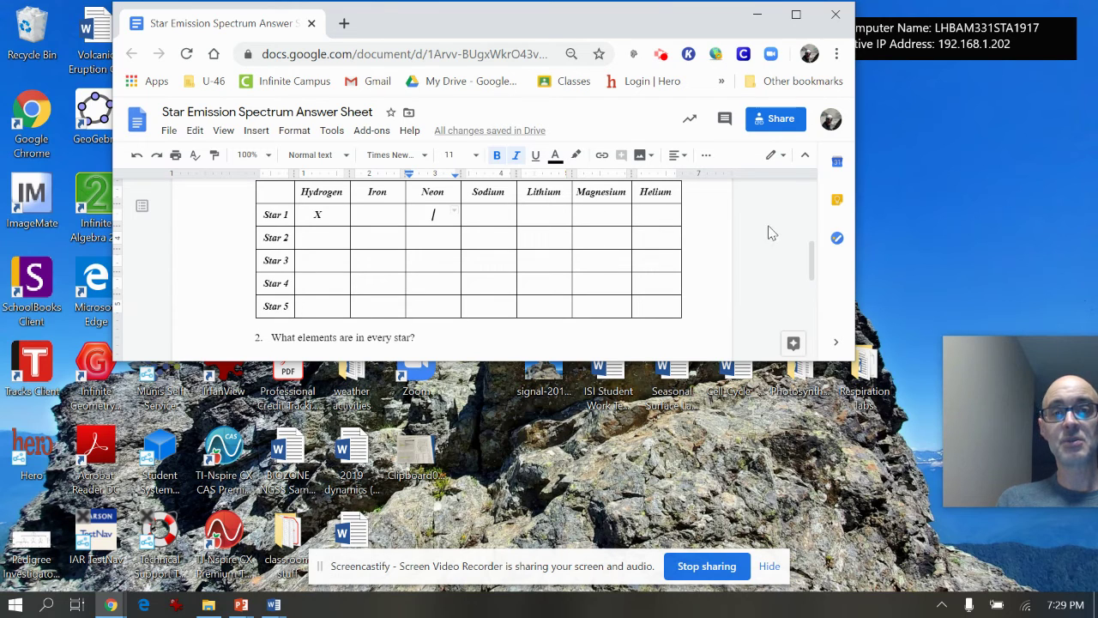
drag(816, 260, 815, 296)
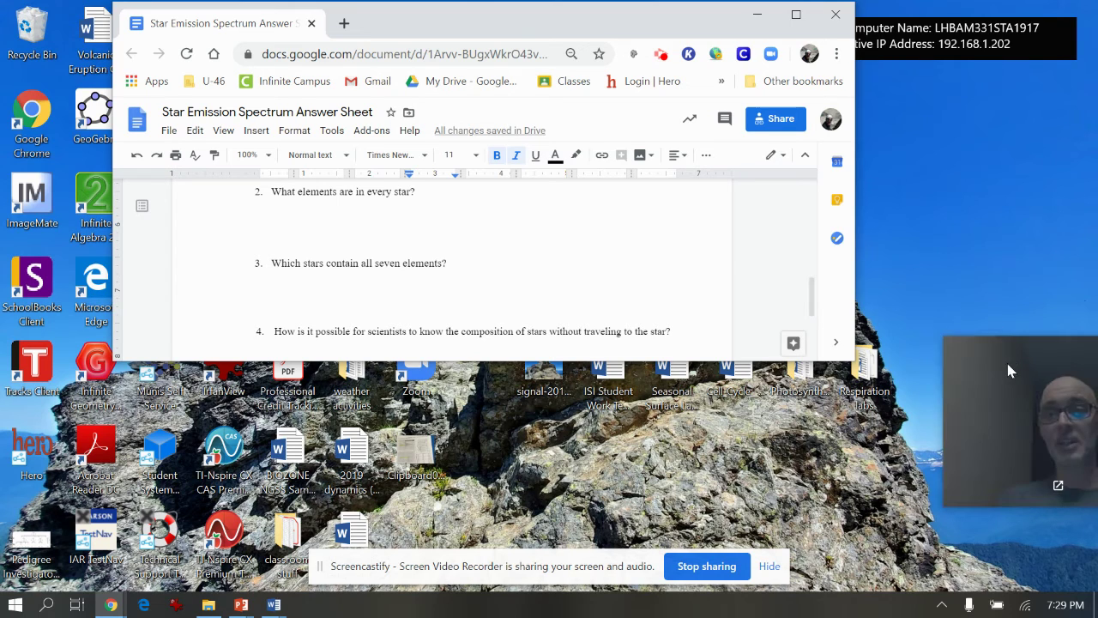
drag(932, 319, 877, 298)
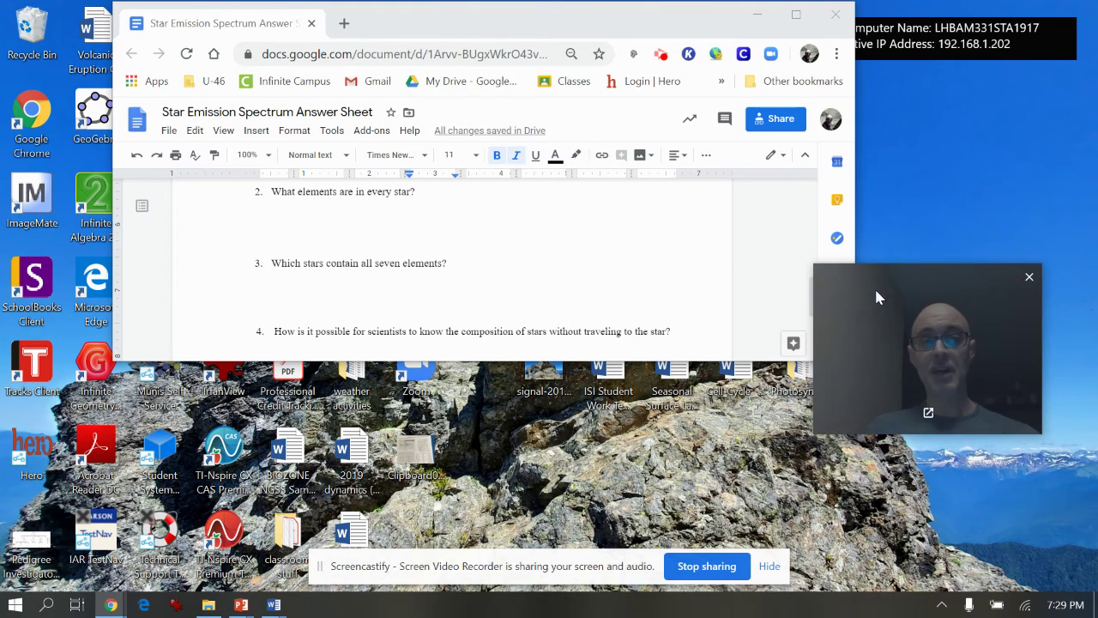
- Minimize the answer sheet, restore the Slides window from the taskbar, and zoom it to 125%
click(758, 14)
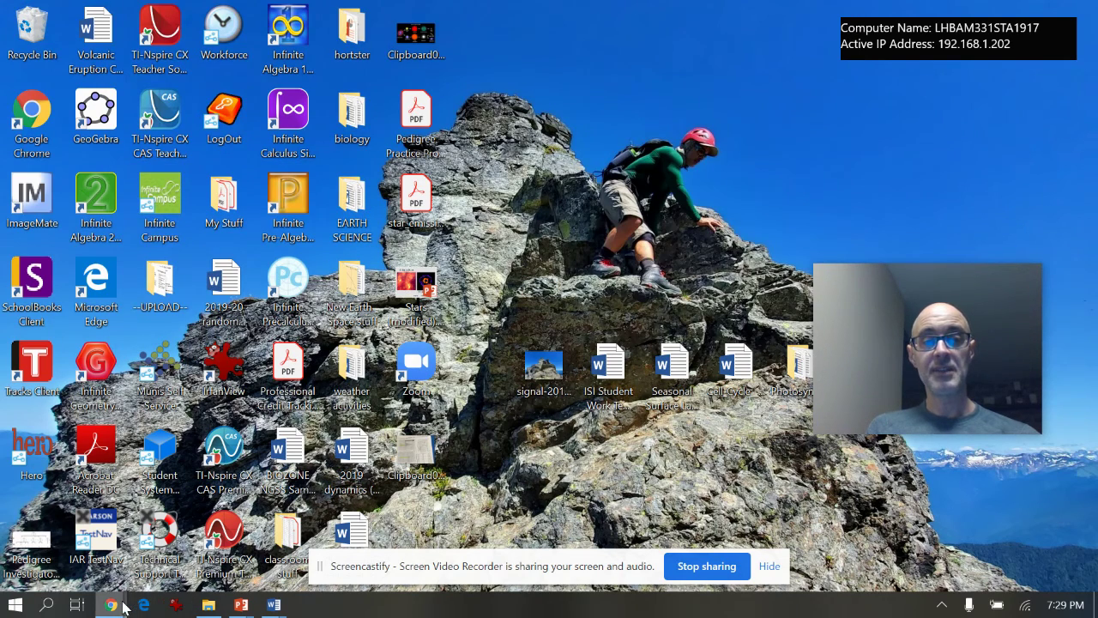
mouse_move(111, 604)
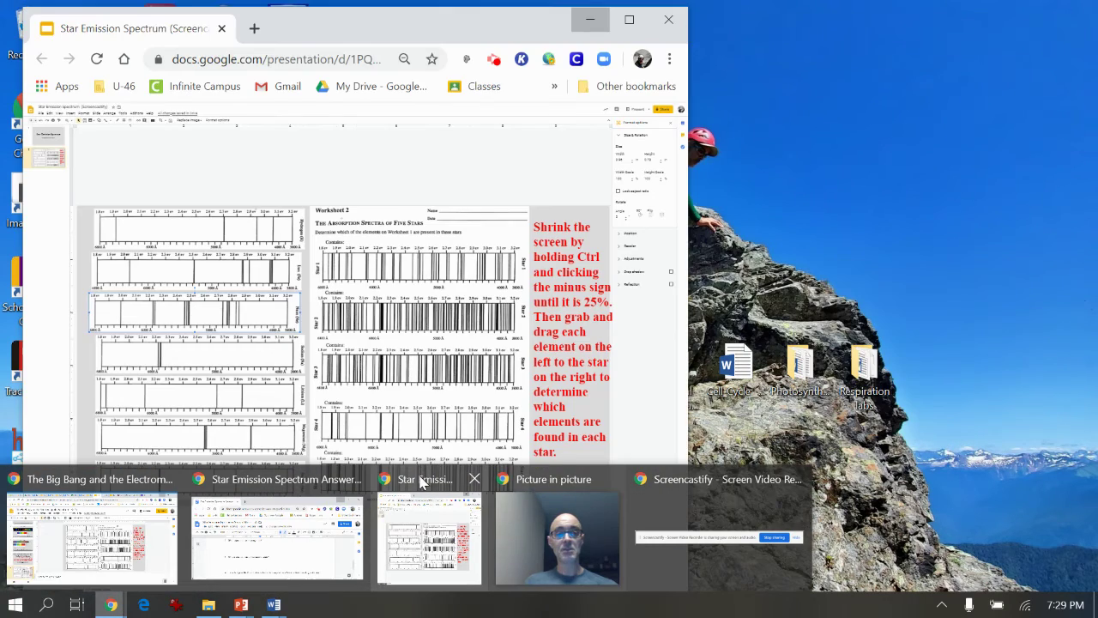
click(420, 485)
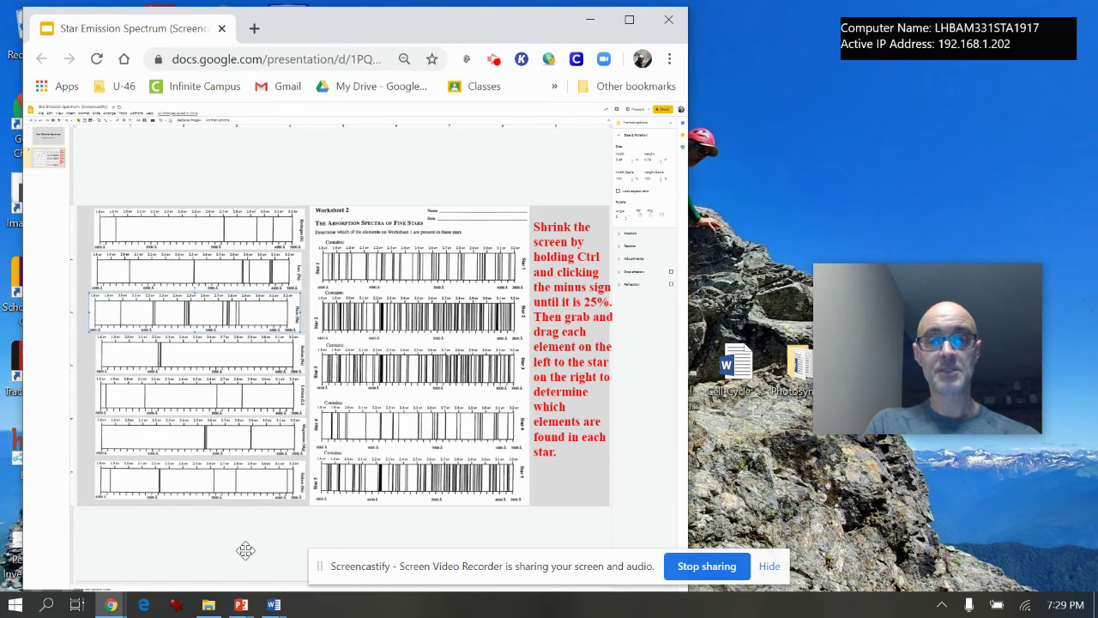
key(ctrl+0)
key(ctrl+plus)
key(ctrl+plus)
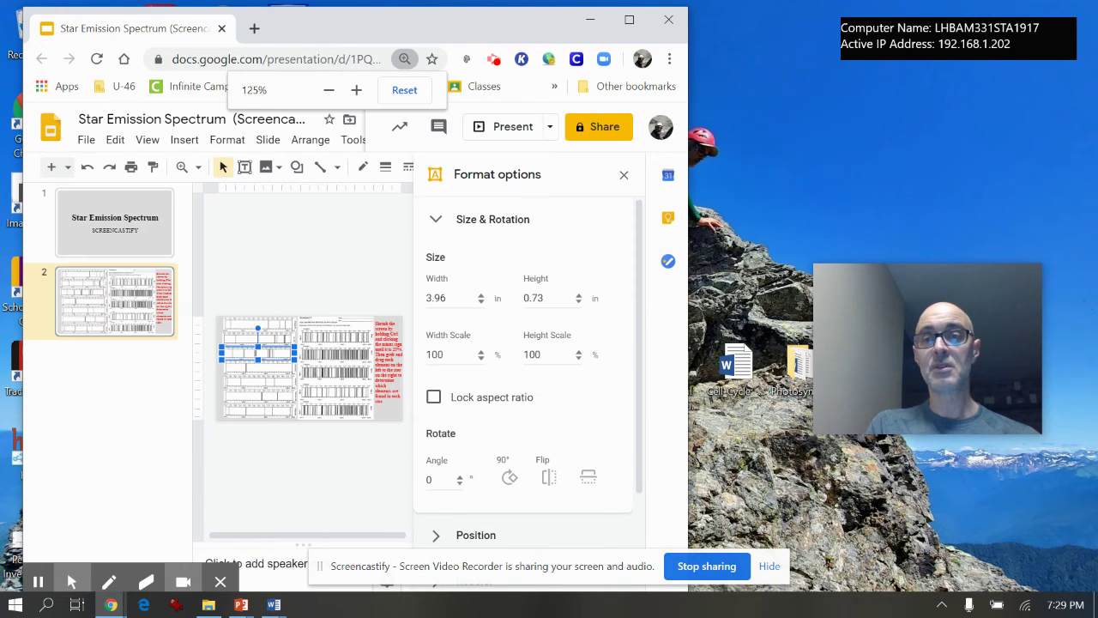
key(ctrl+plus)
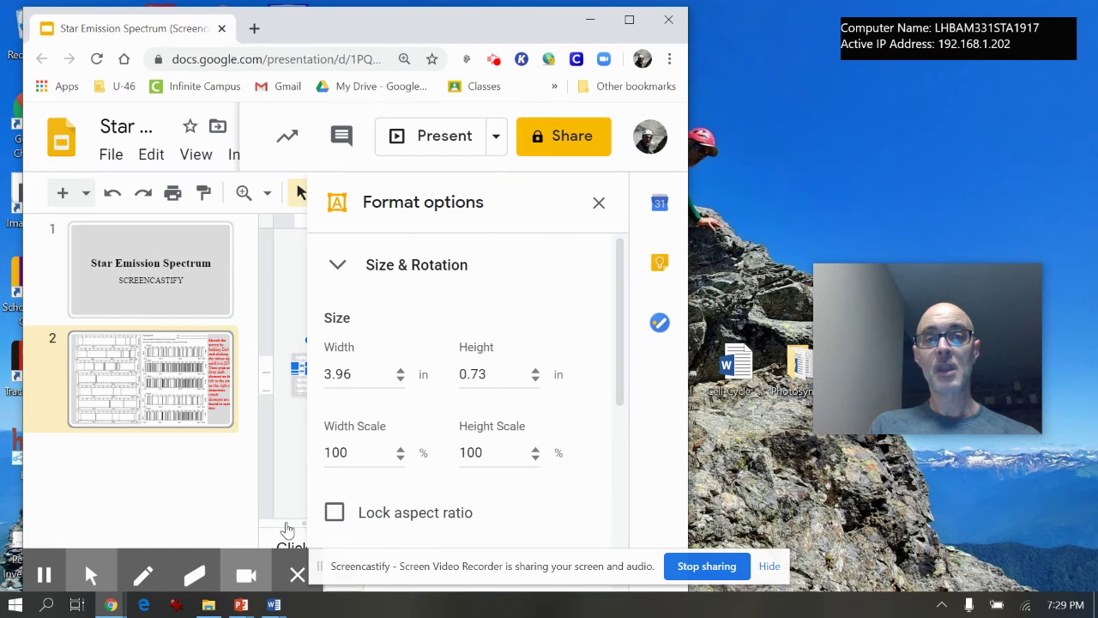
scroll(616, 309, down, 2)
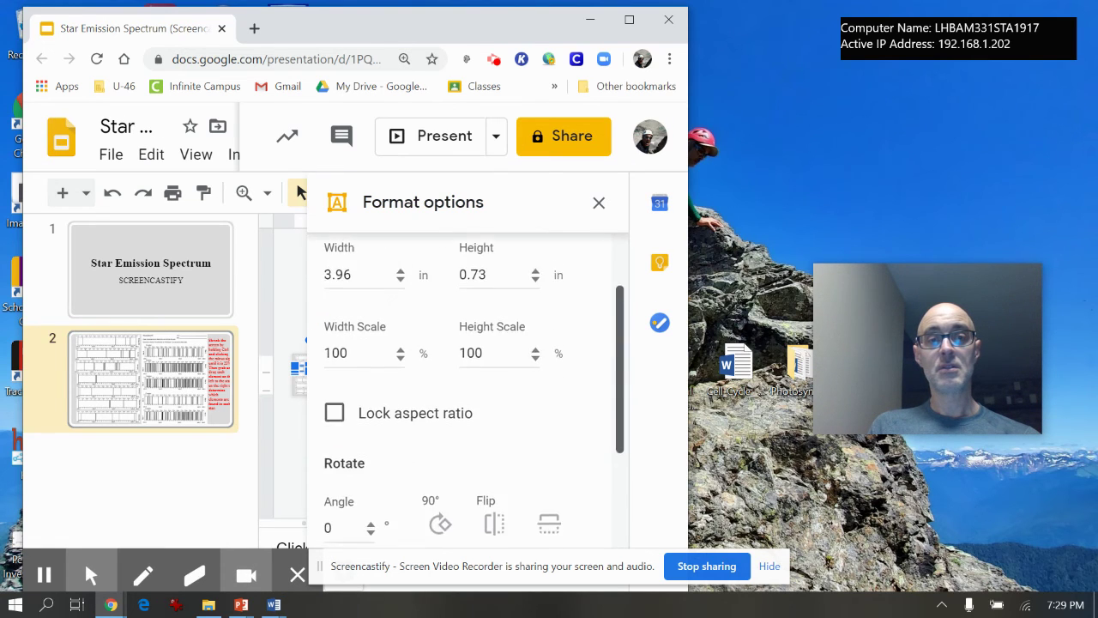
scroll(616, 309, up, 2)
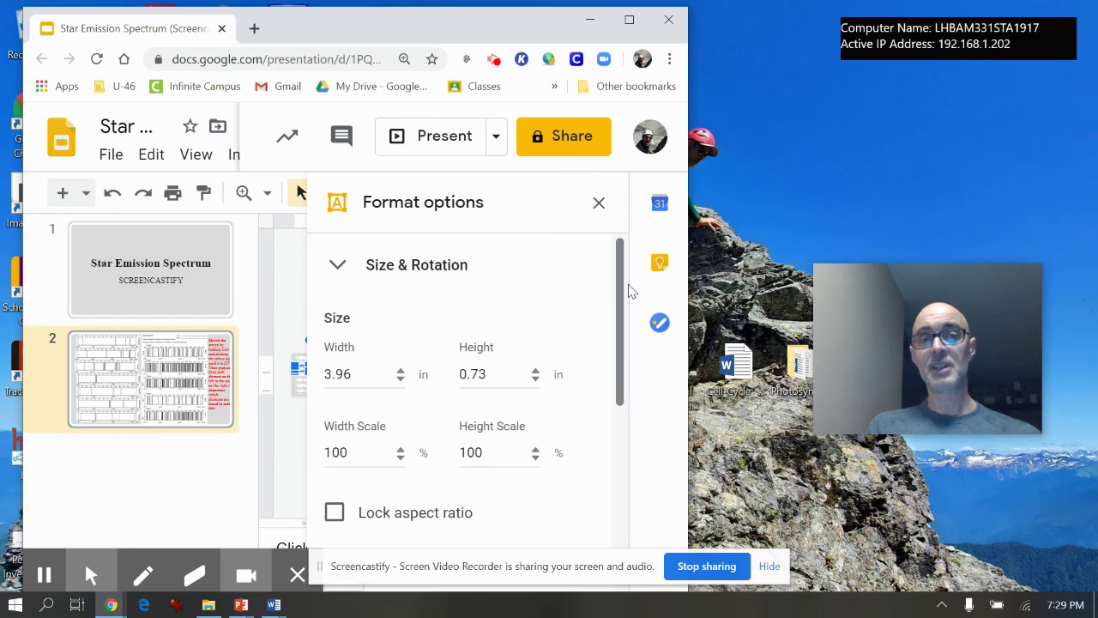